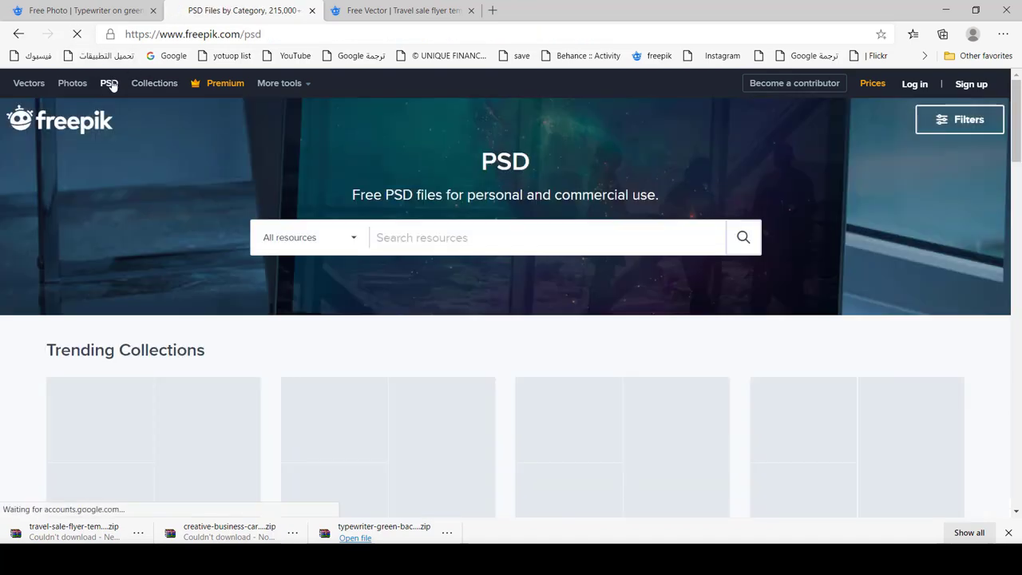
Browse the trending collections and popular designs on the Freepik PSD category page
{"action": "scroll", "coordinate": [554, 327], "scroll_direction": "down", "scroll_amount": 5}
{"action": "scroll", "coordinate": [553, 327], "scroll_direction": "down", "scroll_amount": 3}
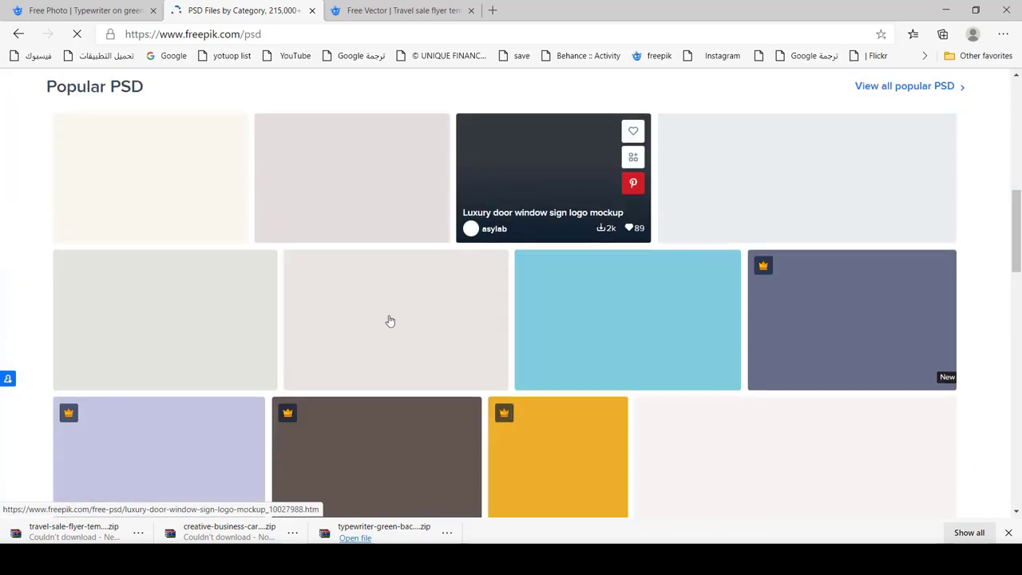
{"action": "scroll", "coordinate": [651, 263], "scroll_direction": "down", "scroll_amount": 1}
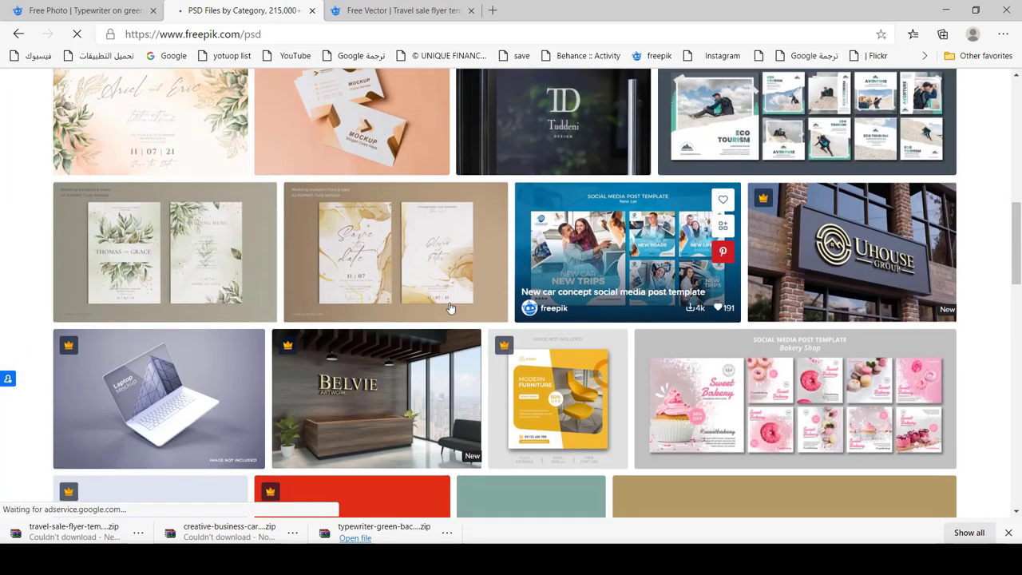
{"action": "scroll", "coordinate": [42, 350], "scroll_direction": "down", "scroll_amount": 1}
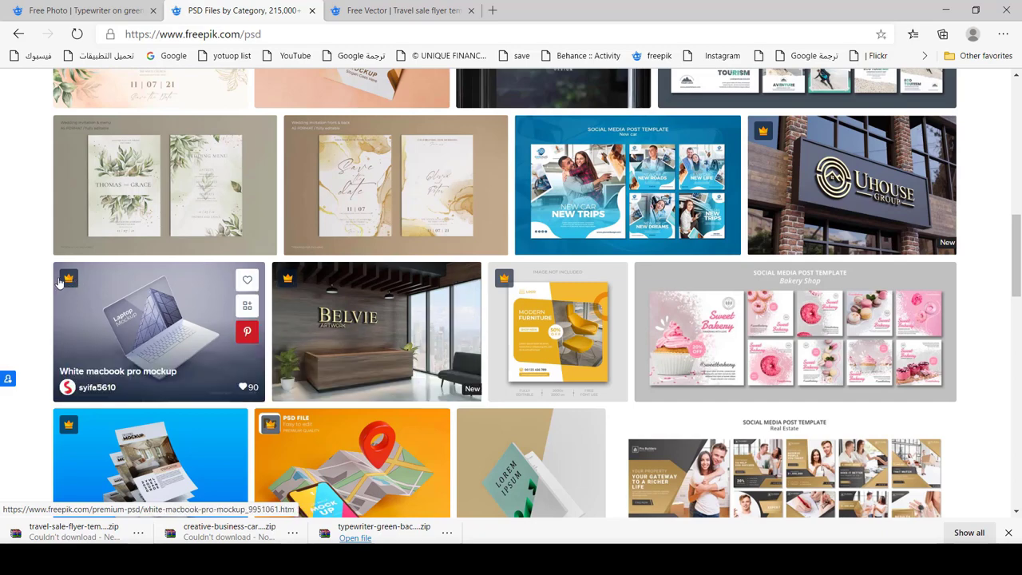
{"action": "scroll", "coordinate": [587, 239], "scroll_direction": "up", "scroll_amount": 6}
{"action": "scroll", "coordinate": [609, 250], "scroll_direction": "up", "scroll_amount": 4}
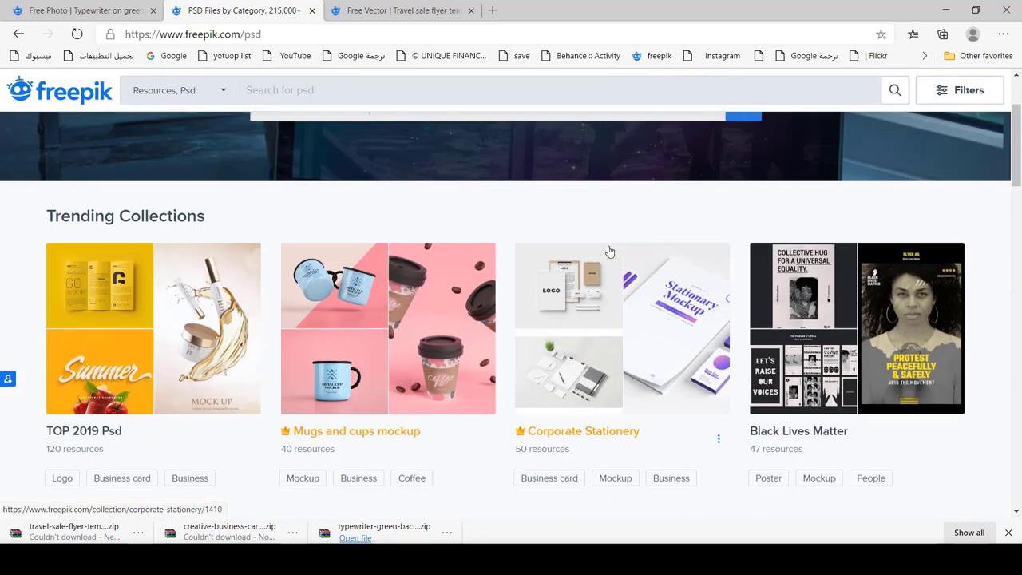
Filter the PSD resources to the Free license only and look through the filtered results
{"action": "left_click", "coordinate": [967, 120]}
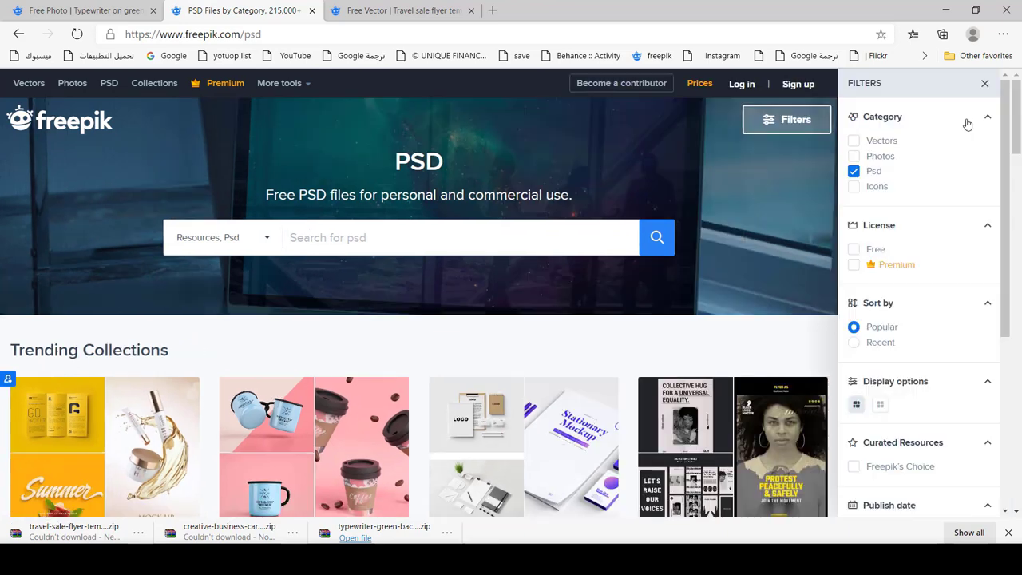
{"action": "left_click", "coordinate": [854, 250]}
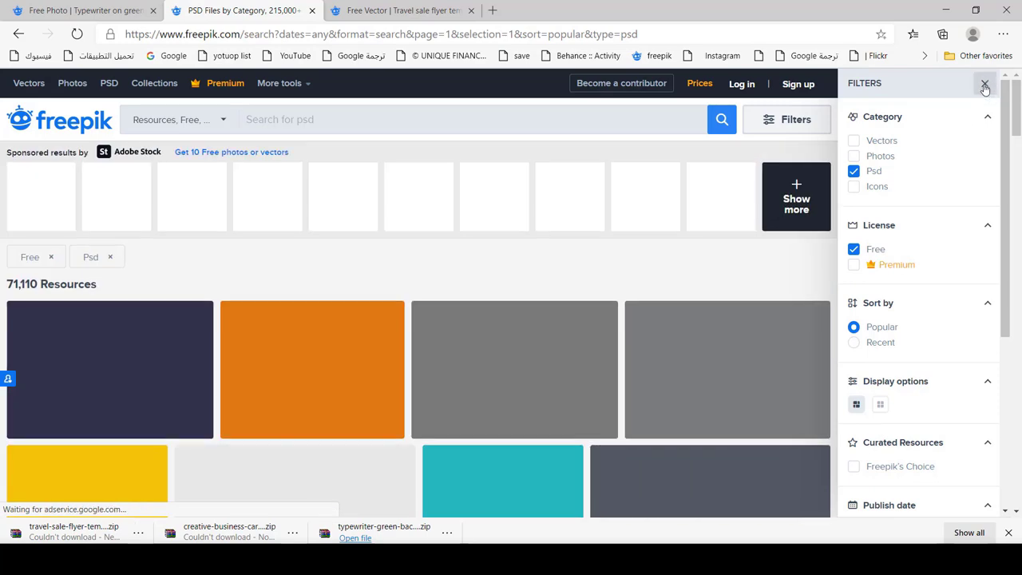
{"action": "left_click", "coordinate": [985, 83]}
{"action": "scroll", "coordinate": [673, 286], "scroll_direction": "down", "scroll_amount": 3}
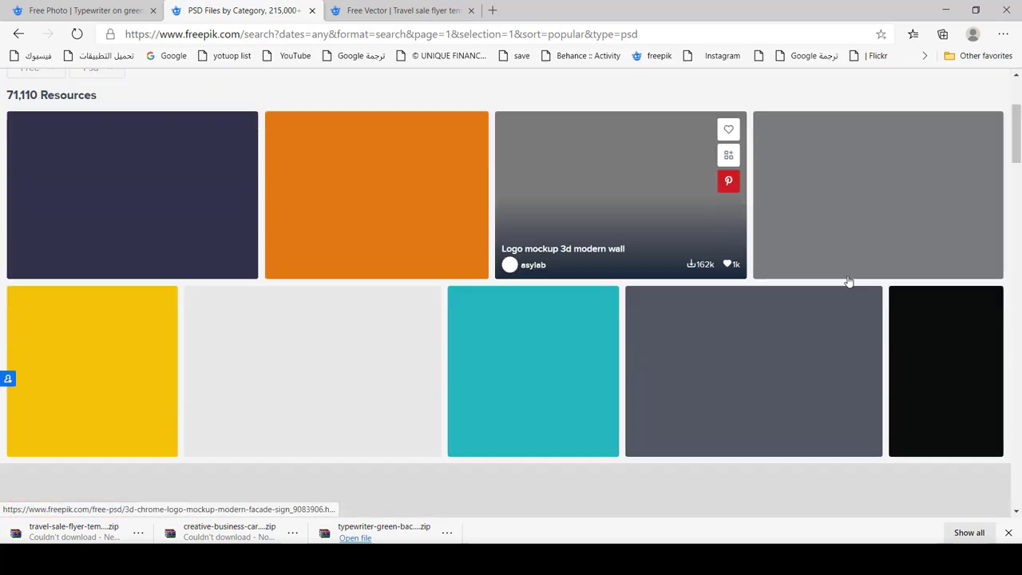
{"action": "scroll", "coordinate": [571, 372], "scroll_direction": "down", "scroll_amount": 2}
{"action": "scroll", "coordinate": [455, 349], "scroll_direction": "down", "scroll_amount": 7}
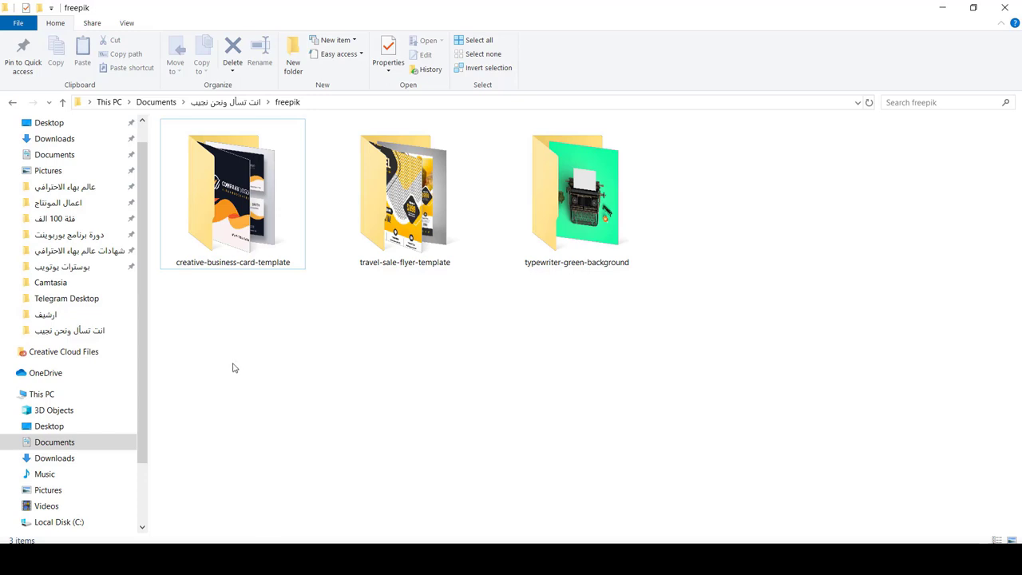
In the freepik folder of File Explorer, enter creative-business-card-template and open 904.psd in Photoshop
{"action": "left_click_drag", "start_coordinate": [234, 367], "coordinate": [631, 192]}
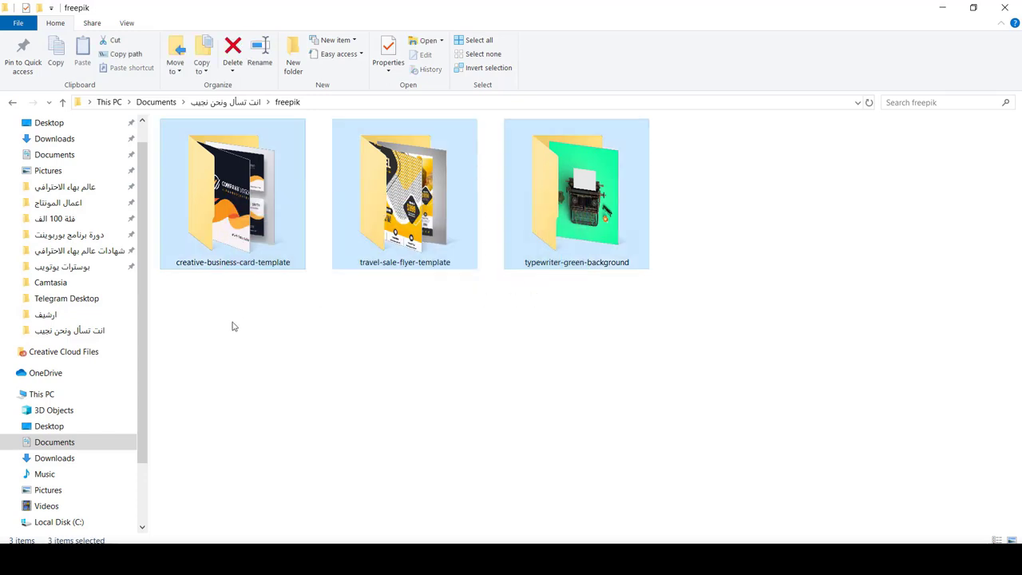
{"action": "double_click", "coordinate": [232, 204]}
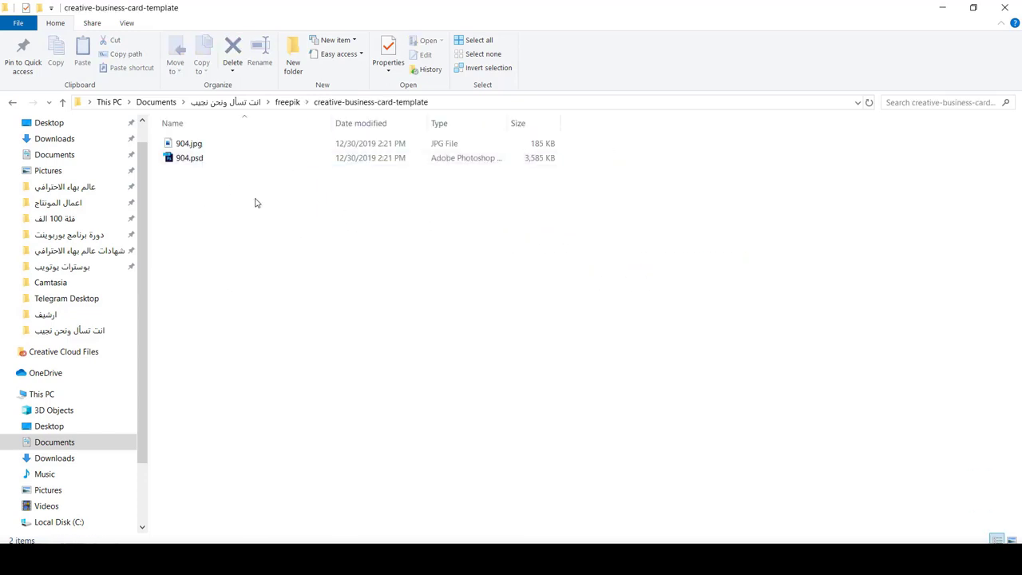
{"action": "scroll", "coordinate": [259, 203], "scroll_direction": "up", "scroll_amount": 5, "text": "ctrl"}
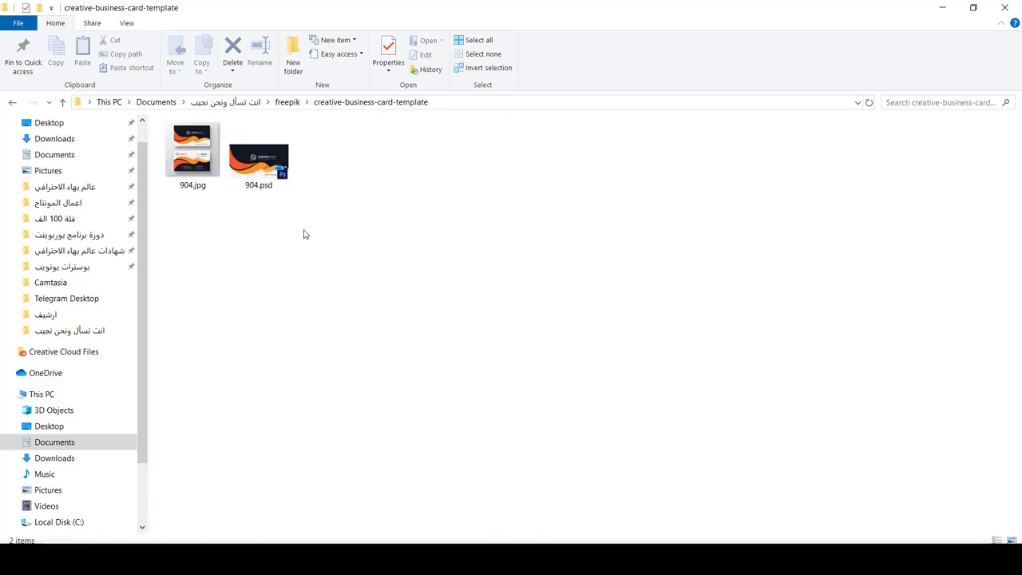
{"action": "left_click", "coordinate": [262, 169]}
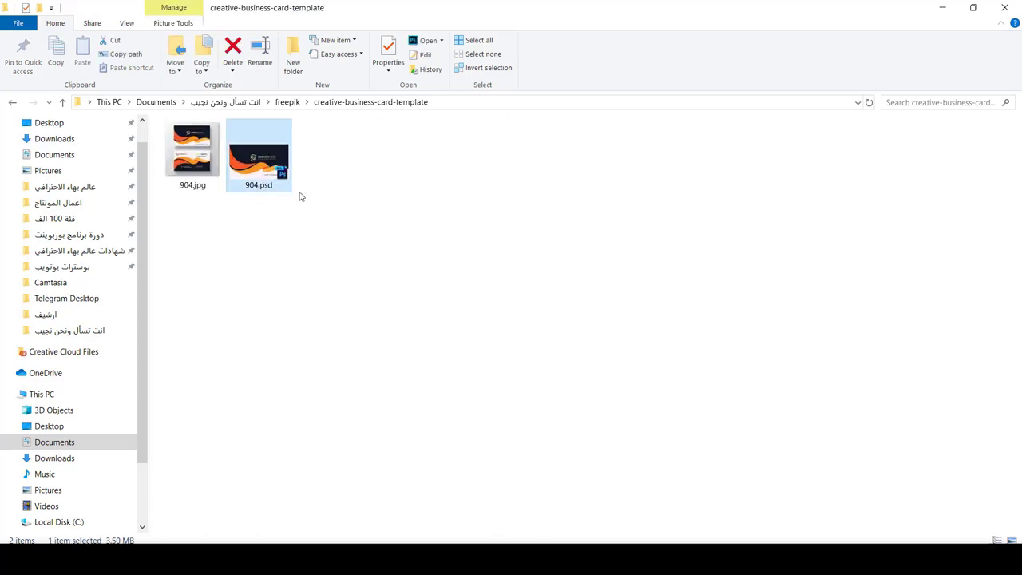
{"action": "double_click", "coordinate": [263, 164]}
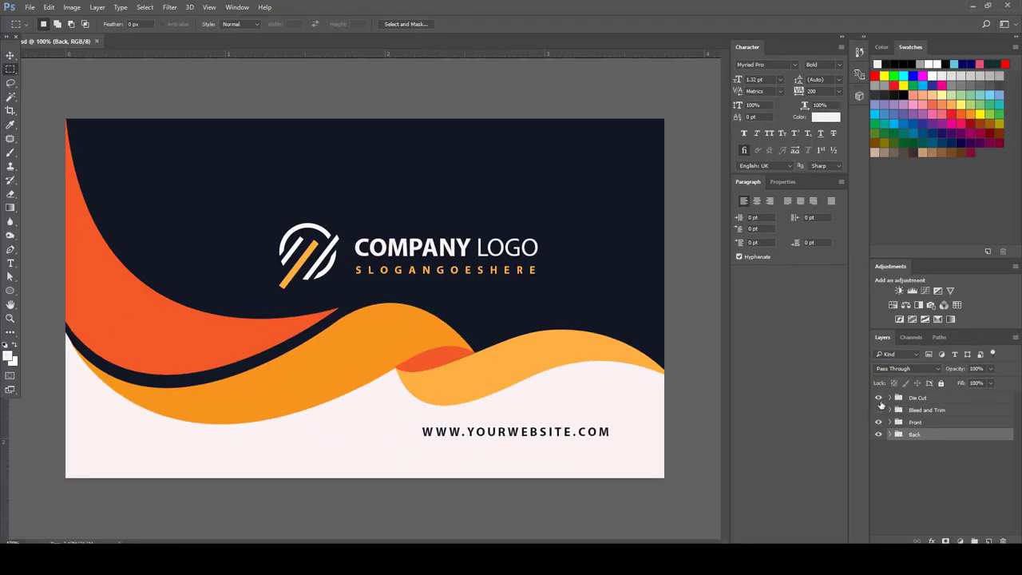
Preview the Bleed and Trim group, and hide both the Die Cut and Bleed and Trim groups
{"action": "left_click", "coordinate": [879, 410]}
{"action": "left_click", "coordinate": [879, 422]}
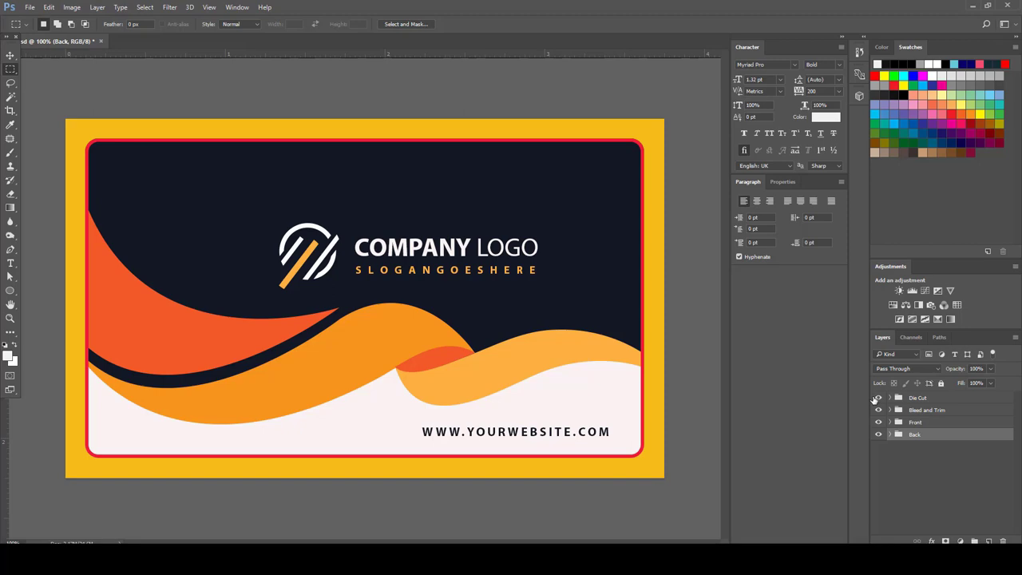
{"action": "left_click_drag", "start_coordinate": [875, 409], "coordinate": [879, 421]}
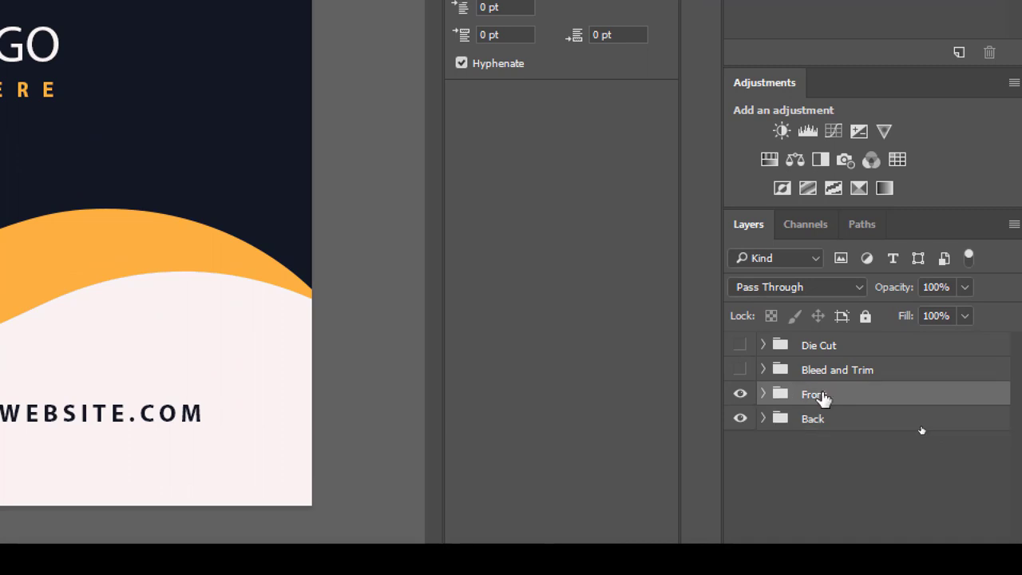
Toggle the Front and Back groups to compare them, leaving only the Front group visible and selected
{"action": "left_click", "coordinate": [813, 397]}
{"action": "left_click", "coordinate": [831, 423]}
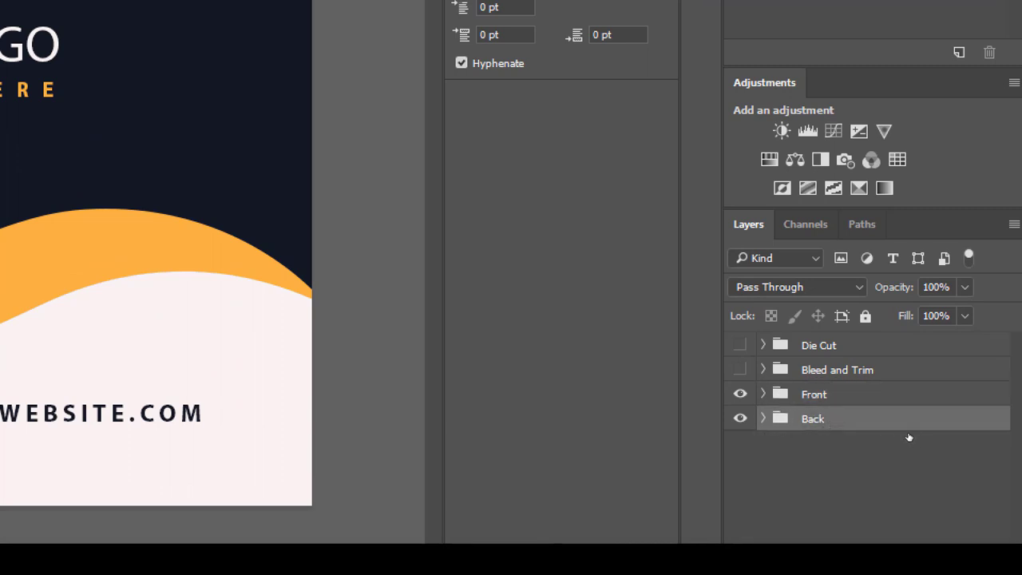
{"action": "left_click", "coordinate": [741, 419]}
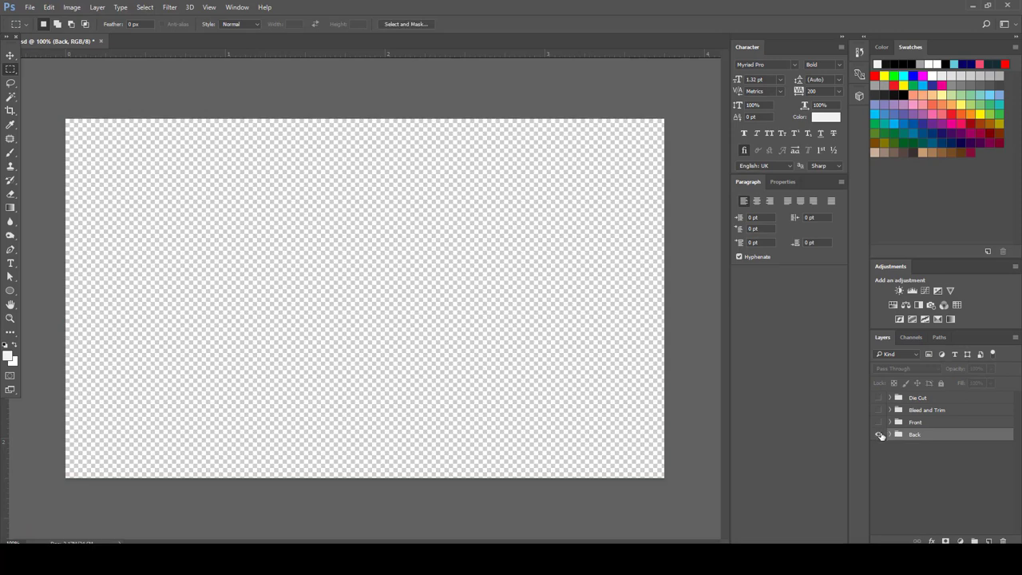
{"action": "left_click", "coordinate": [881, 434]}
{"action": "left_click", "coordinate": [881, 434]}
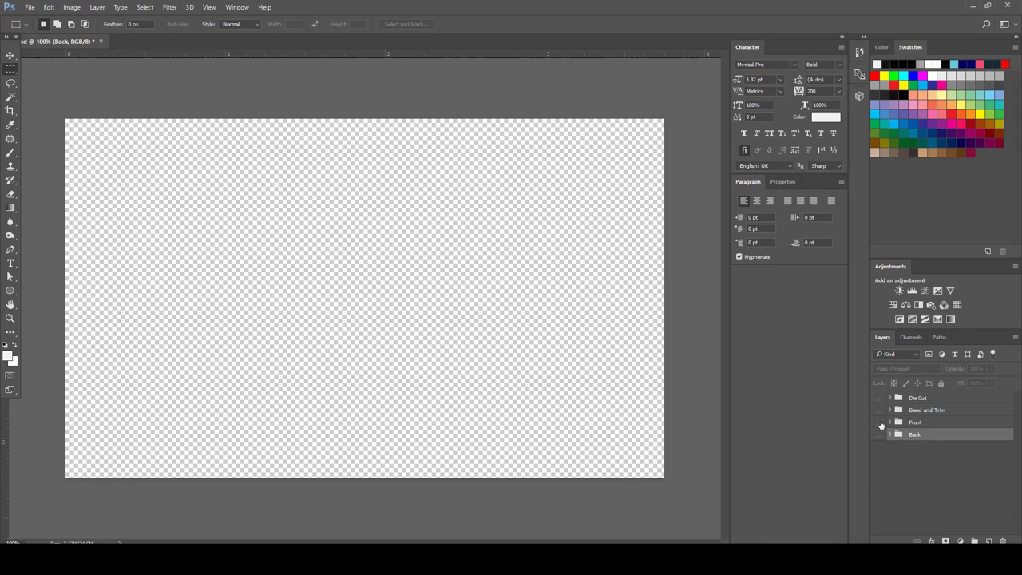
{"action": "left_click", "coordinate": [880, 423]}
{"action": "left_click", "coordinate": [907, 424]}
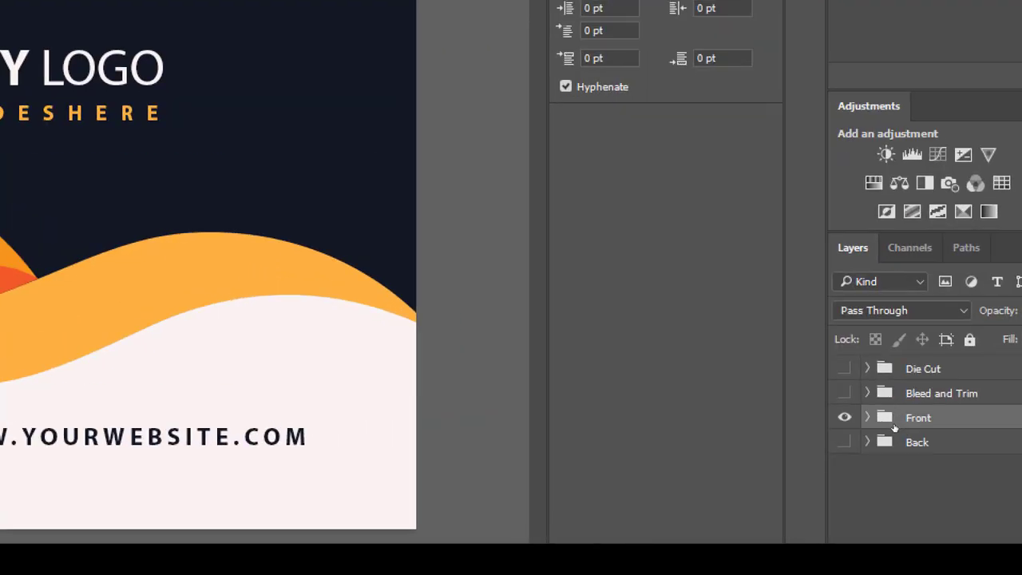
Expand the Front group and its website subgroup, and replace the website text with "bhjhfhgfhgfhg"
{"action": "left_click", "coordinate": [868, 418]}
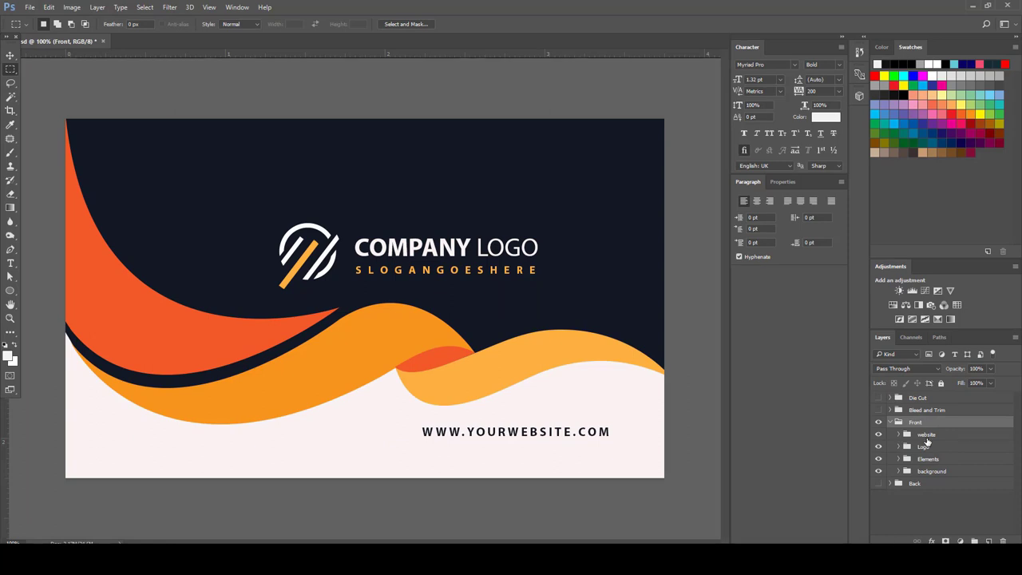
{"action": "left_click", "coordinate": [927, 436]}
{"action": "left_click", "coordinate": [898, 435]}
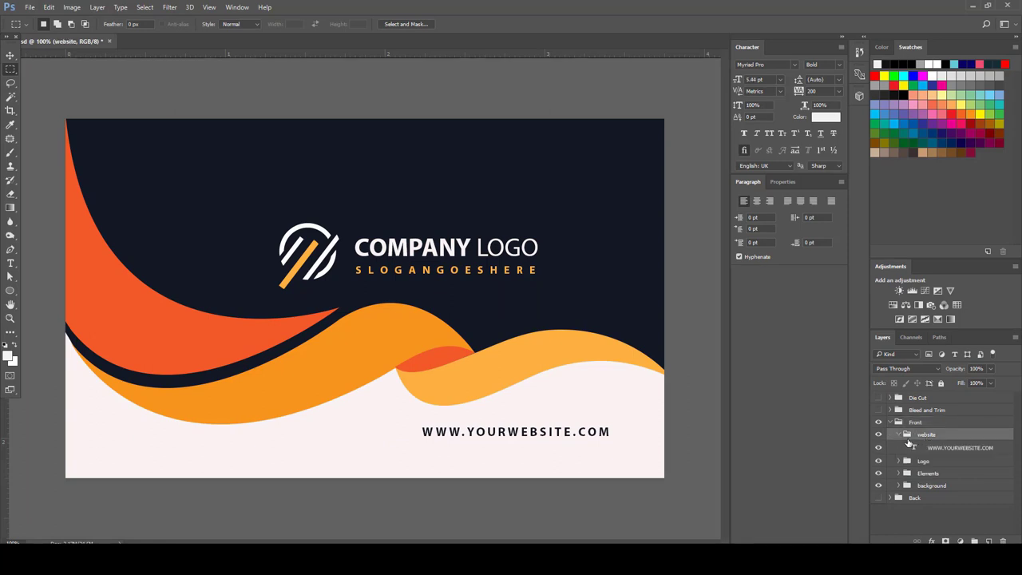
{"action": "left_click", "coordinate": [935, 448]}
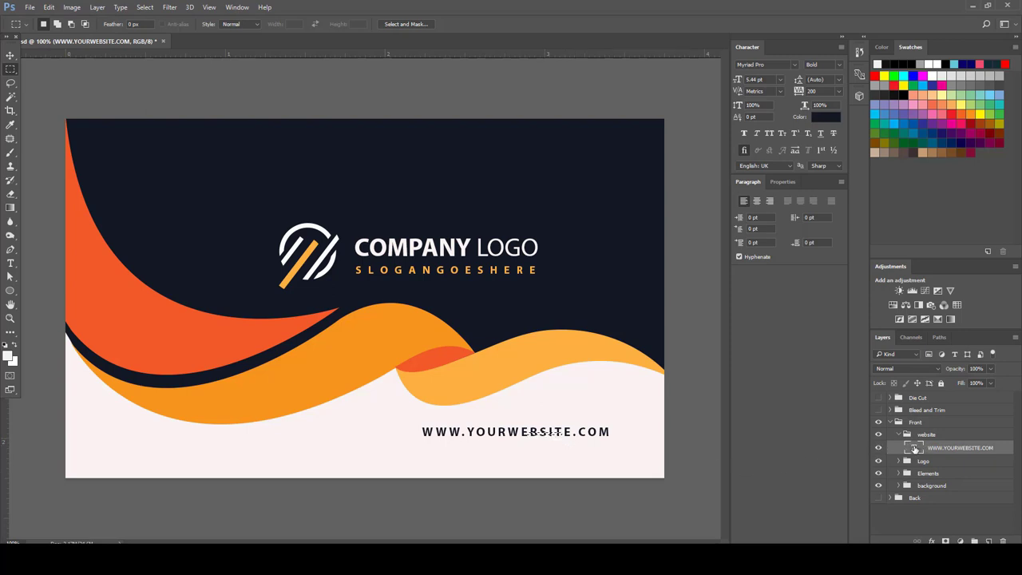
{"action": "double_click", "coordinate": [915, 449]}
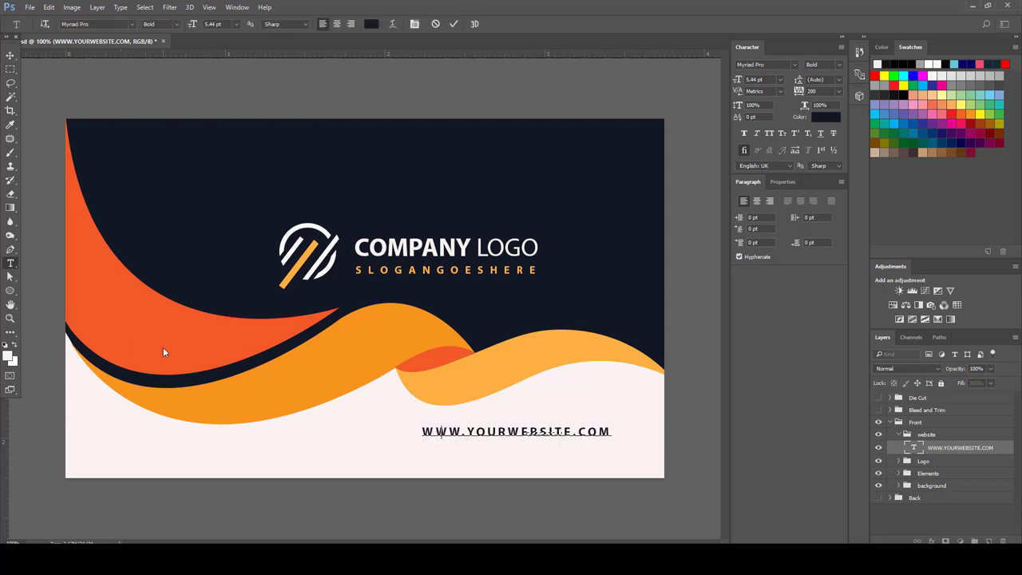
{"action": "type", "text": "bhjhfhgfhgfhg"}
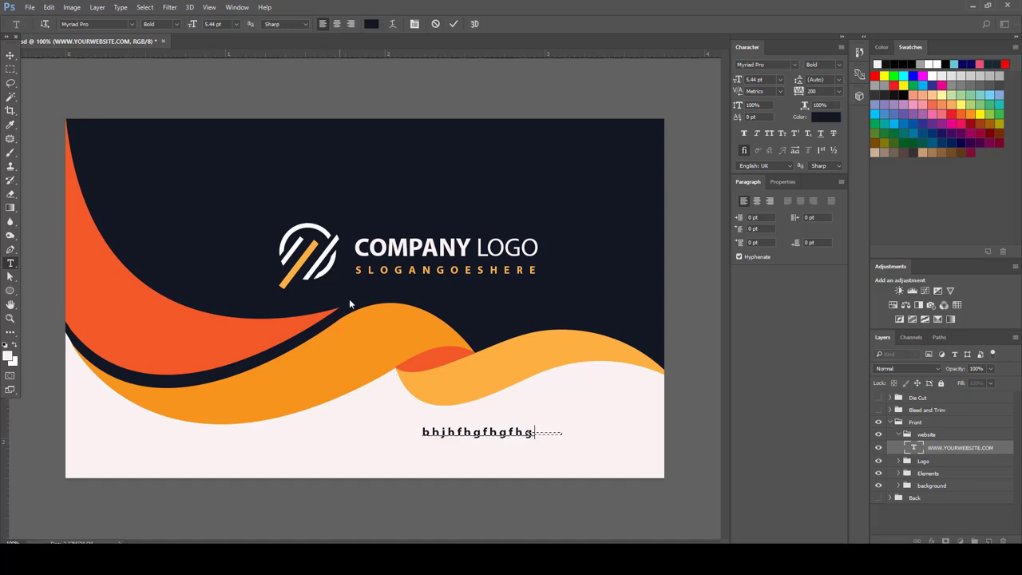
Check the contents of the Logo group, try to clear it, and hide the group instead
{"action": "left_click", "coordinate": [933, 463]}
{"action": "key", "text": "m"}
{"action": "left_click", "coordinate": [899, 461]}
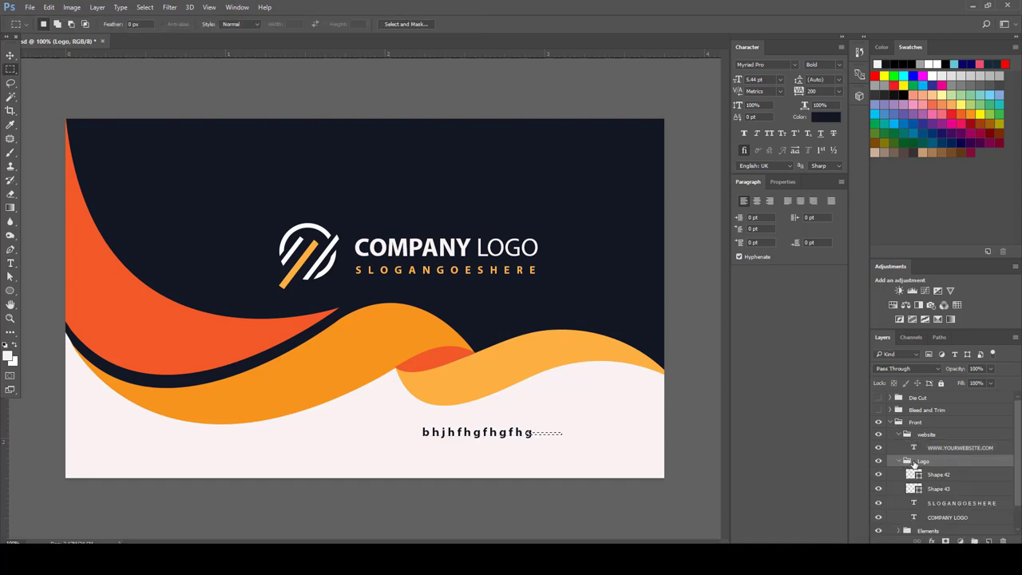
{"action": "left_click", "coordinate": [900, 462]}
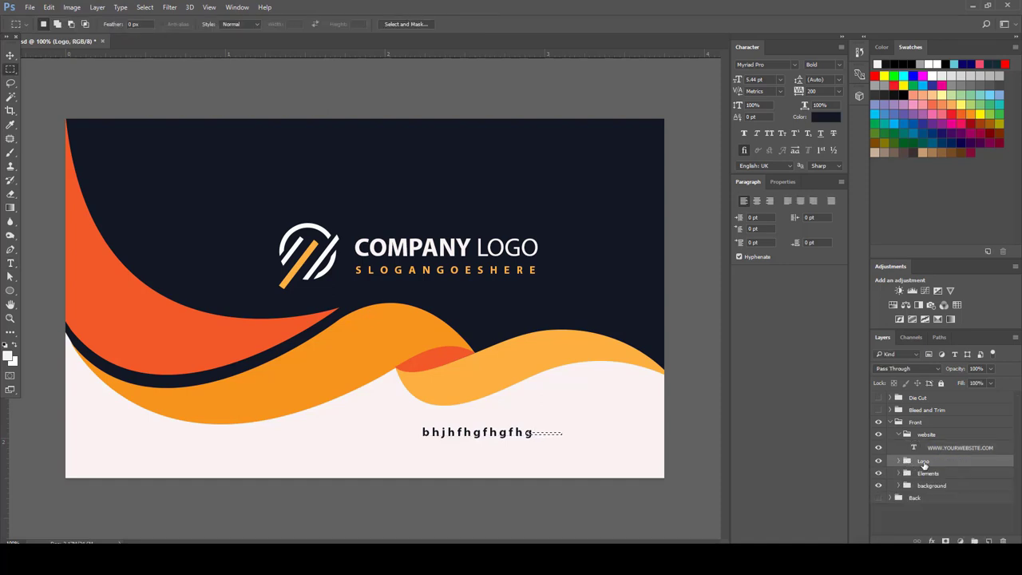
{"action": "key", "text": "ctrl+u"}
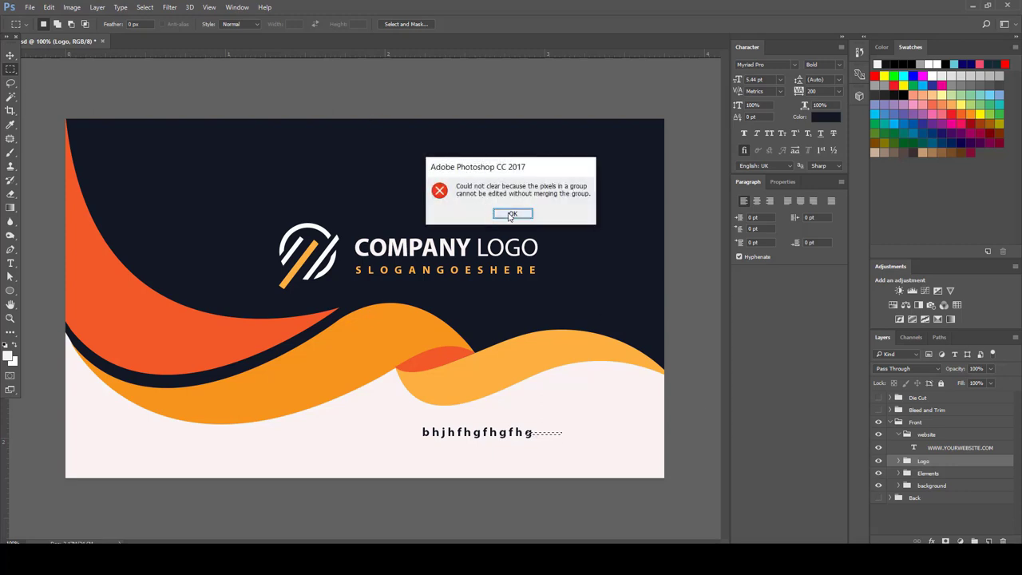
{"action": "left_click", "coordinate": [511, 276]}
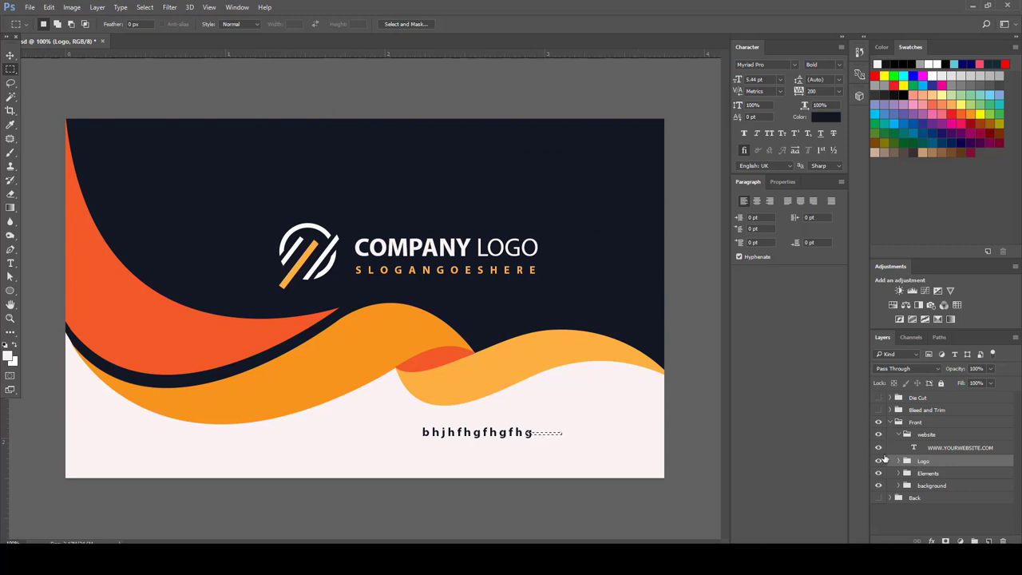
{"action": "left_click", "coordinate": [879, 462]}
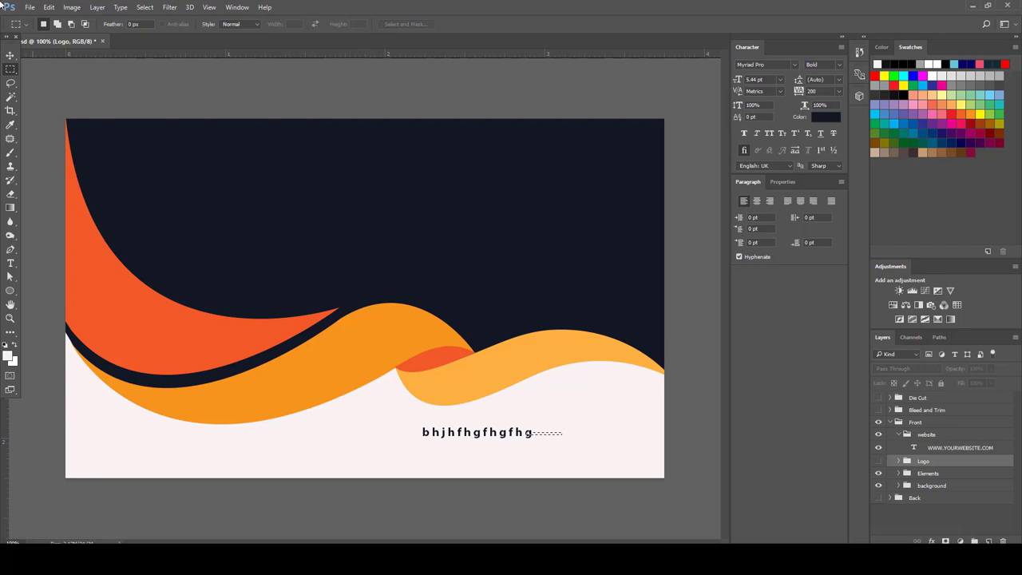
{"action": "left_click", "coordinate": [30, 7]}
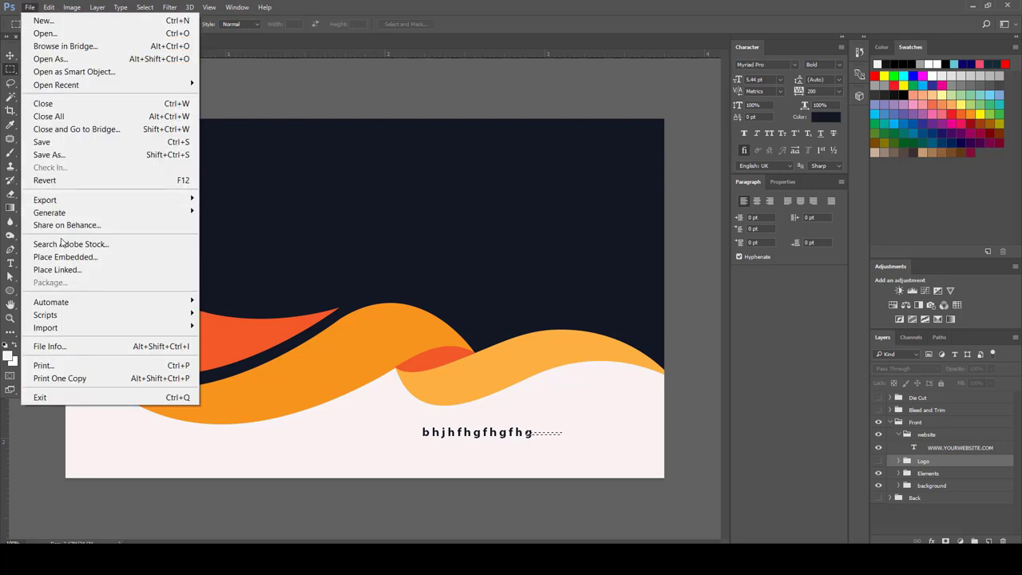
{"action": "left_click", "coordinate": [522, 176]}
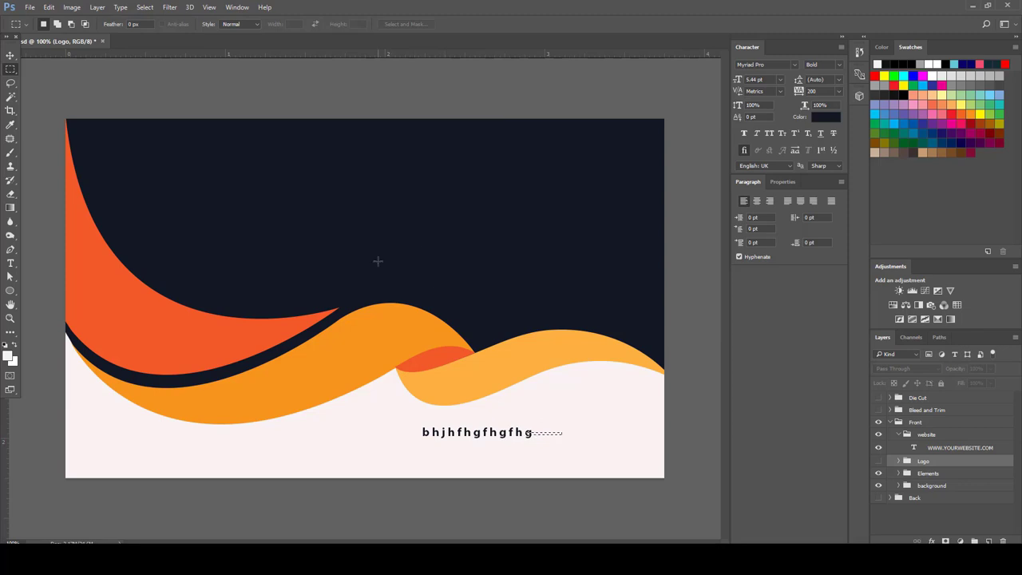
Collapse and hide the Front group, and show the Back group
{"action": "left_click", "coordinate": [890, 423]}
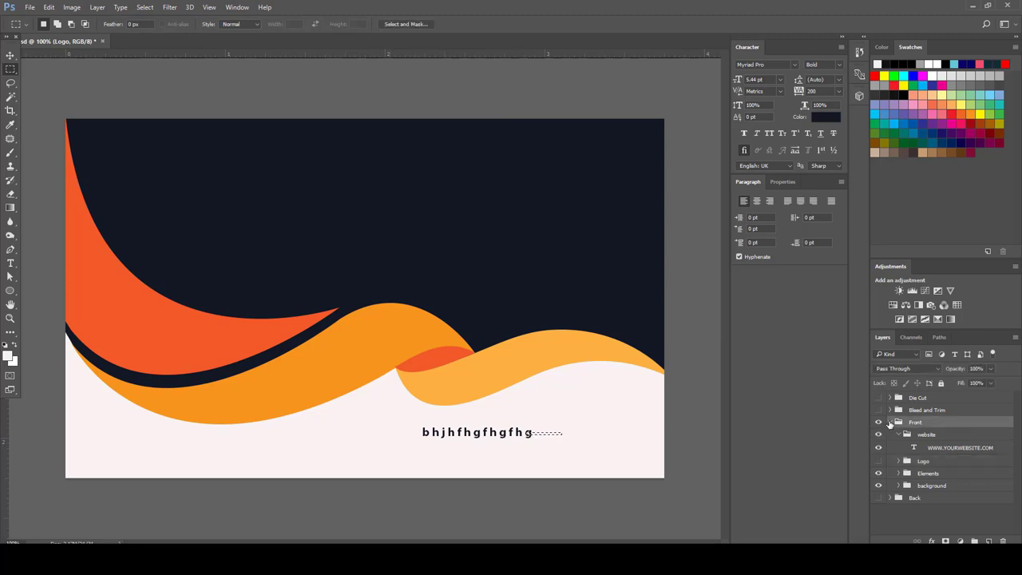
{"action": "left_click", "coordinate": [889, 422]}
{"action": "left_click", "coordinate": [880, 422]}
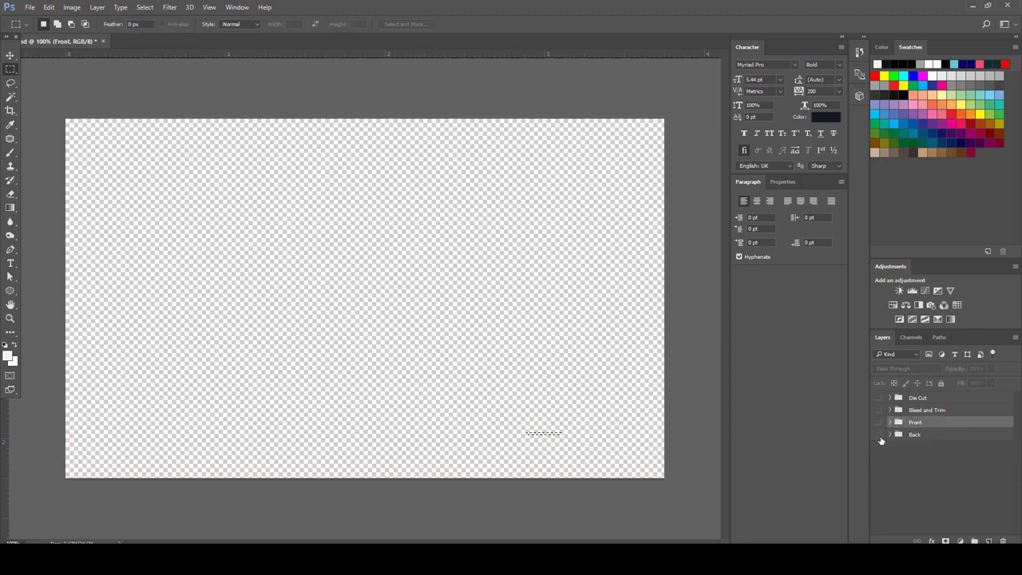
{"action": "left_click", "coordinate": [878, 435]}
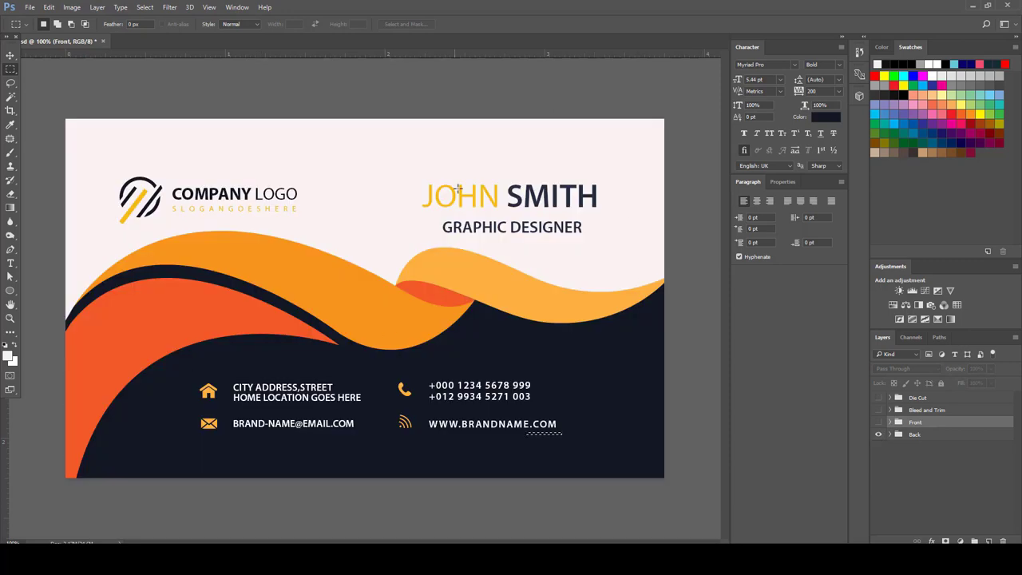
{"action": "left_click", "coordinate": [10, 263]}
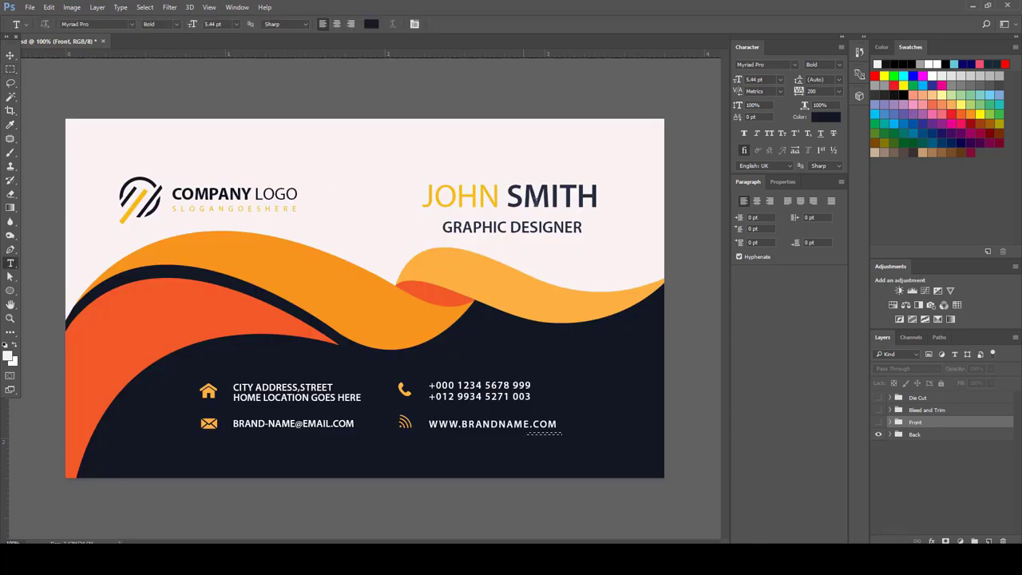
{"action": "left_click_drag", "start_coordinate": [563, 199], "coordinate": [479, 200]}
{"action": "triple_click", "coordinate": [511, 196]}
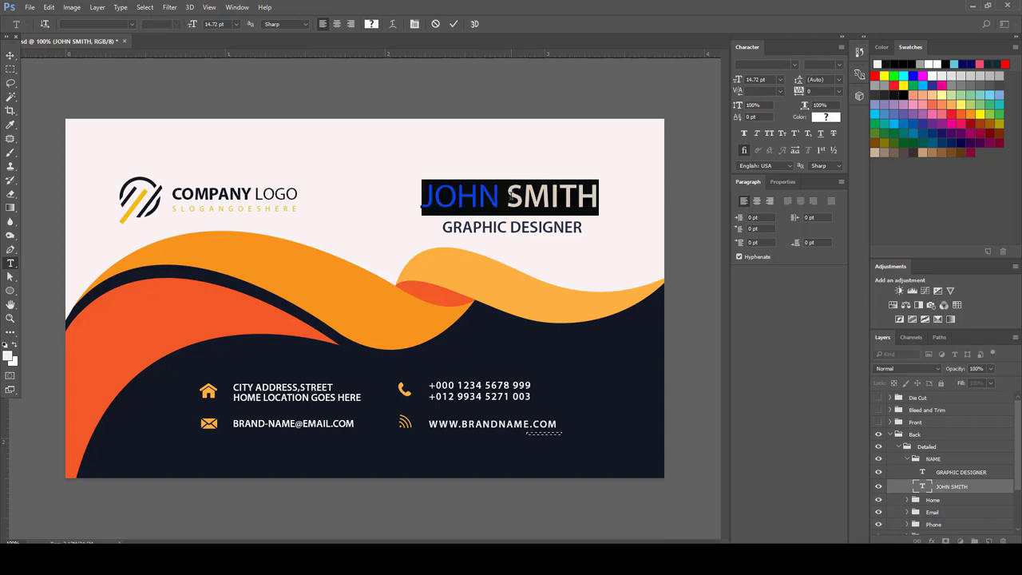
{"action": "type", "text": "hfhgfhgfhg"}
{"action": "key", "text": "BackSpace"}
{"action": "key", "text": "BackSpace"}
{"action": "key", "text": "BackSpace"}
{"action": "key", "text": "BackSpace"}
{"action": "key", "text": "BackSpace"}
{"action": "key", "text": "BackSpace"}
{"action": "key", "text": "BackSpace"}
{"action": "key", "text": "BackSpace"}
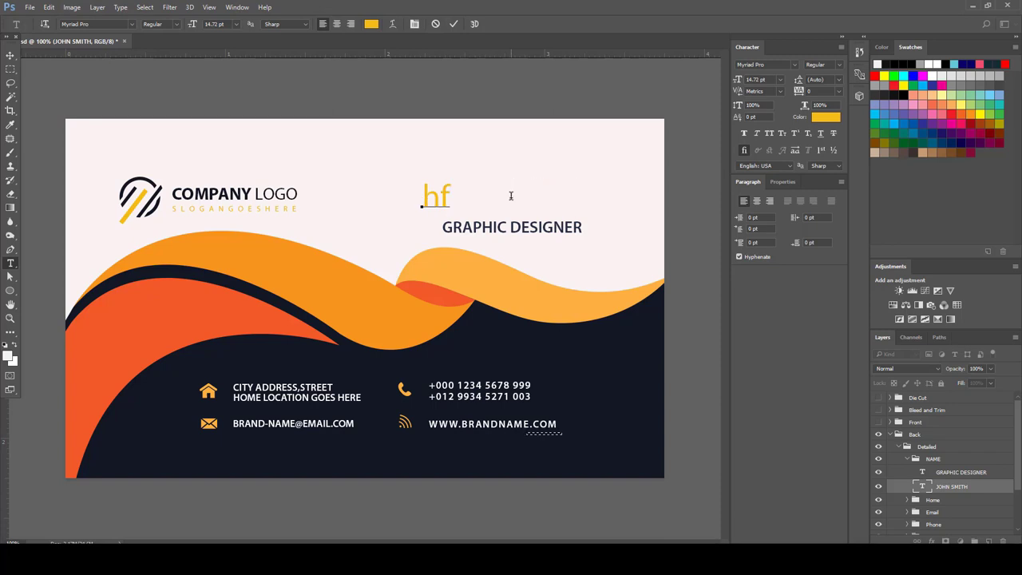
{"action": "key", "text": "BackSpace"}
{"action": "type", "text": "تنانتانتنت"}
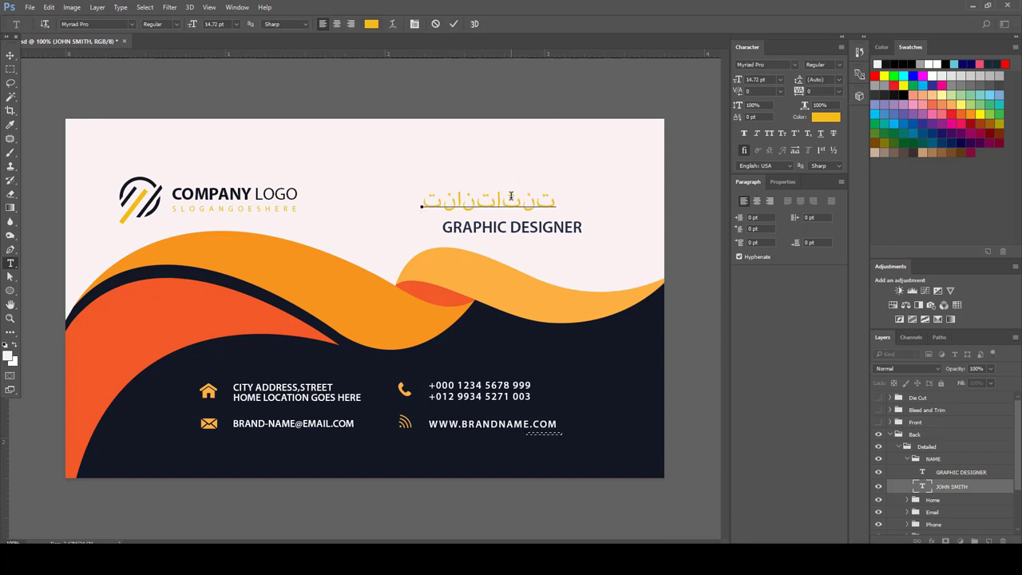
{"action": "left_click", "coordinate": [435, 24]}
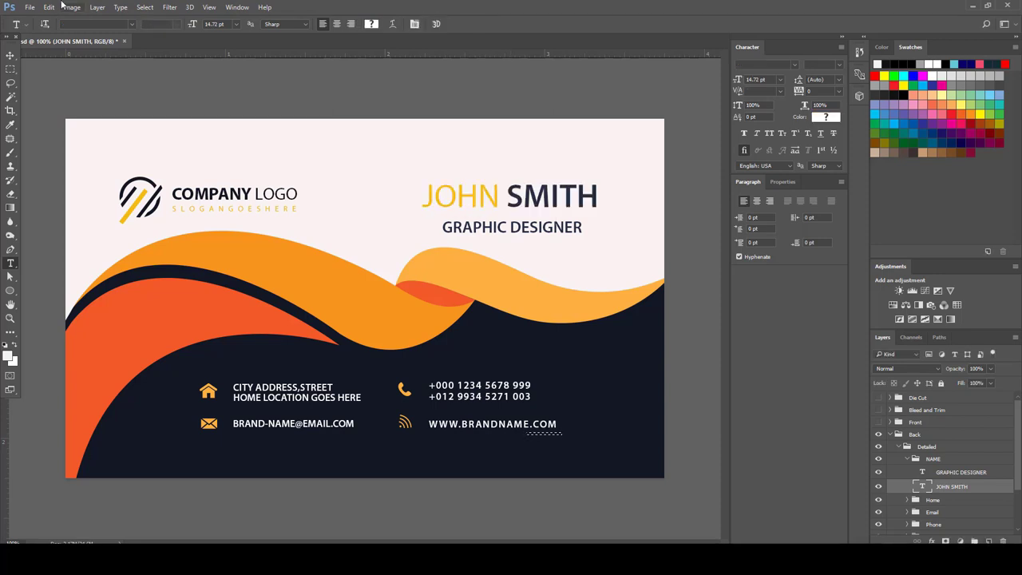
Create a new document with the HDTV 1080p preset, 1920 x 1080 px at 72 ppi
{"action": "left_click", "coordinate": [30, 7]}
{"action": "left_click", "coordinate": [329, 98]}
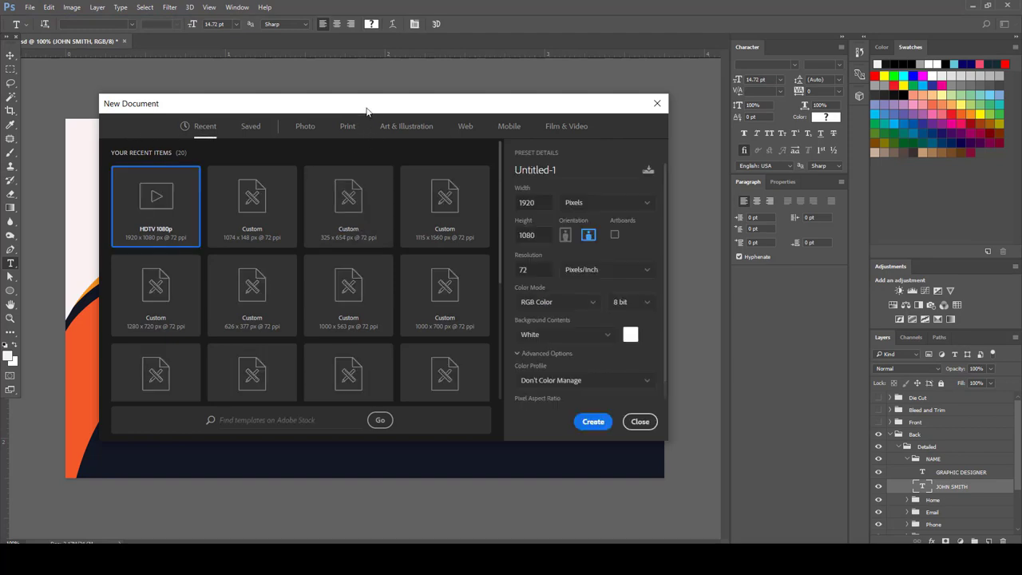
{"action": "left_click_drag", "start_coordinate": [366, 108], "coordinate": [439, 88]}
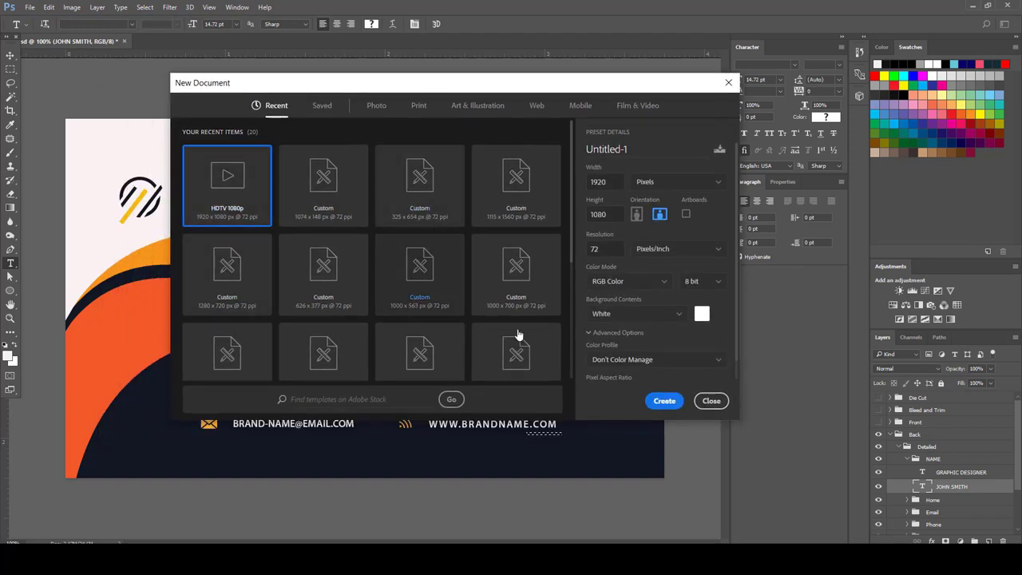
{"action": "left_click", "coordinate": [665, 400]}
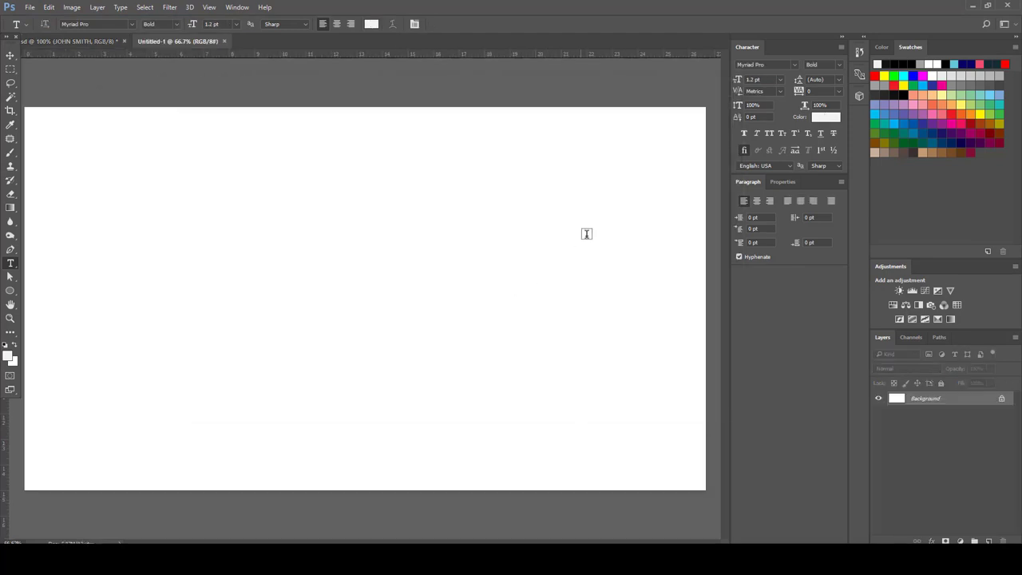
Add a paragraph text box across the middle of the canvas reading "عالم بهاء" in black (000000), sized 167.2 pt
{"action": "left_click_drag", "start_coordinate": [592, 212], "coordinate": [197, 340]}
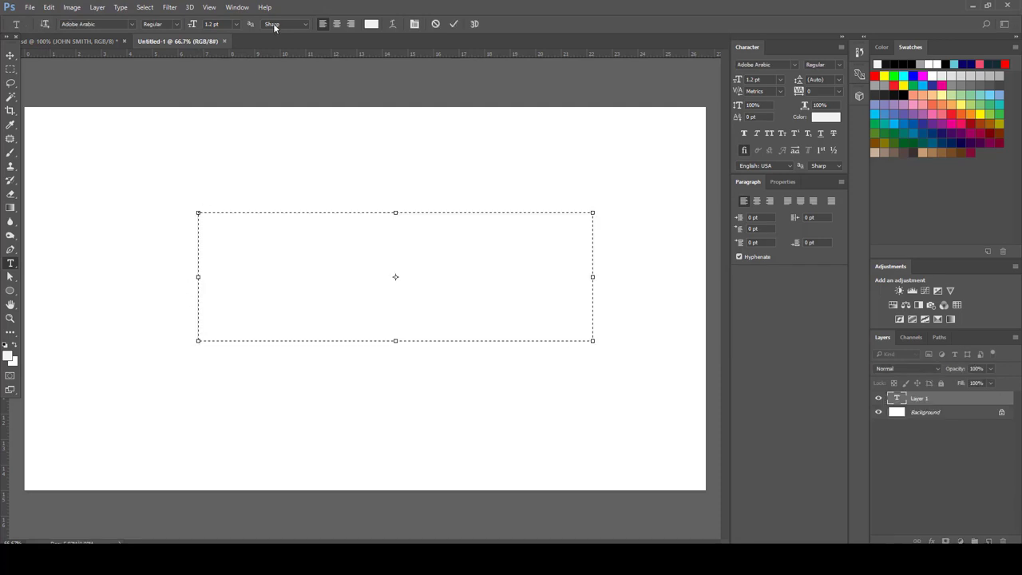
{"action": "left_click", "coordinate": [371, 24]}
{"action": "type", "text": "000000"}
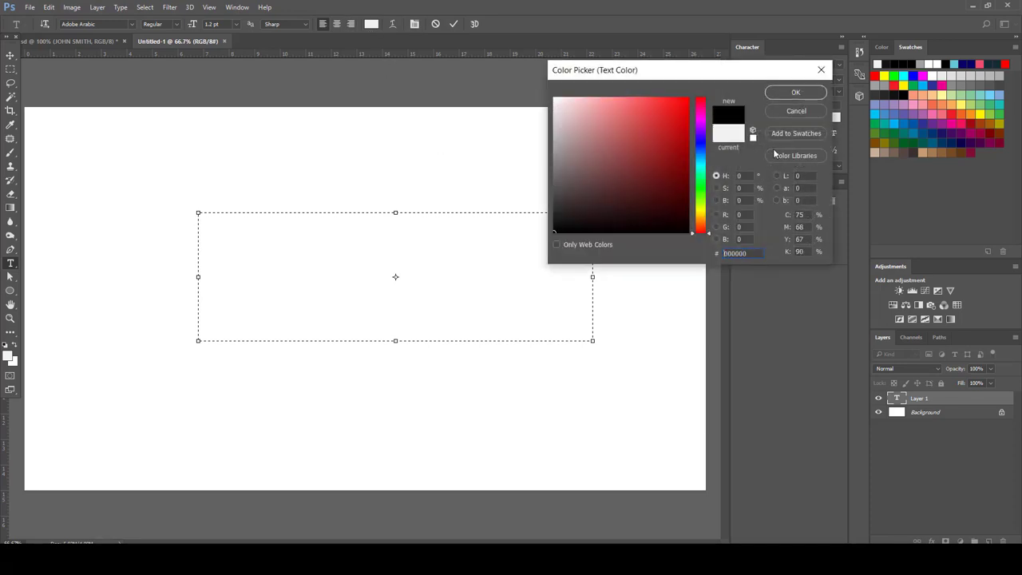
{"action": "left_click", "coordinate": [795, 92]}
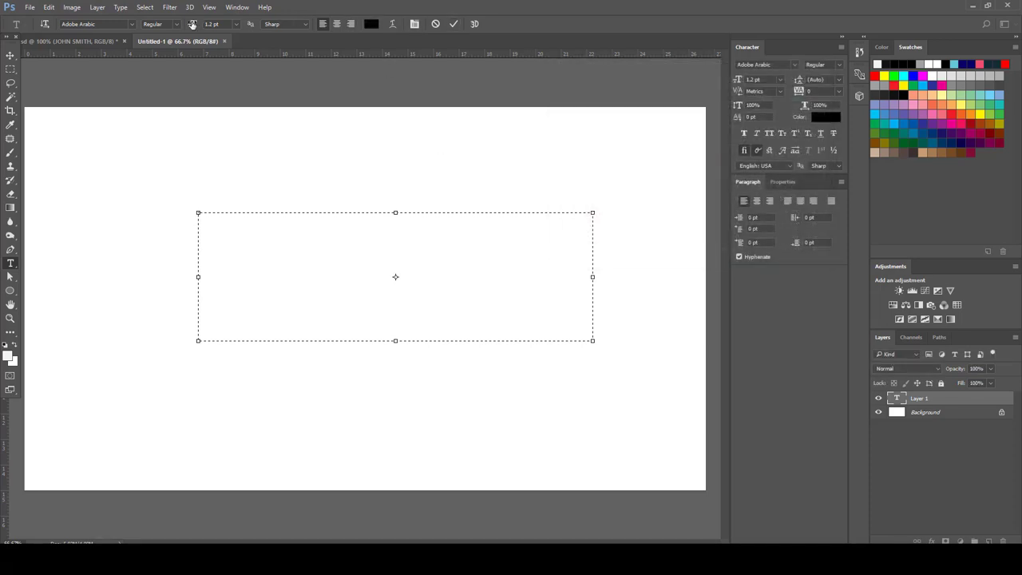
{"action": "left_click_drag", "start_coordinate": [192, 24], "coordinate": [272, 37]}
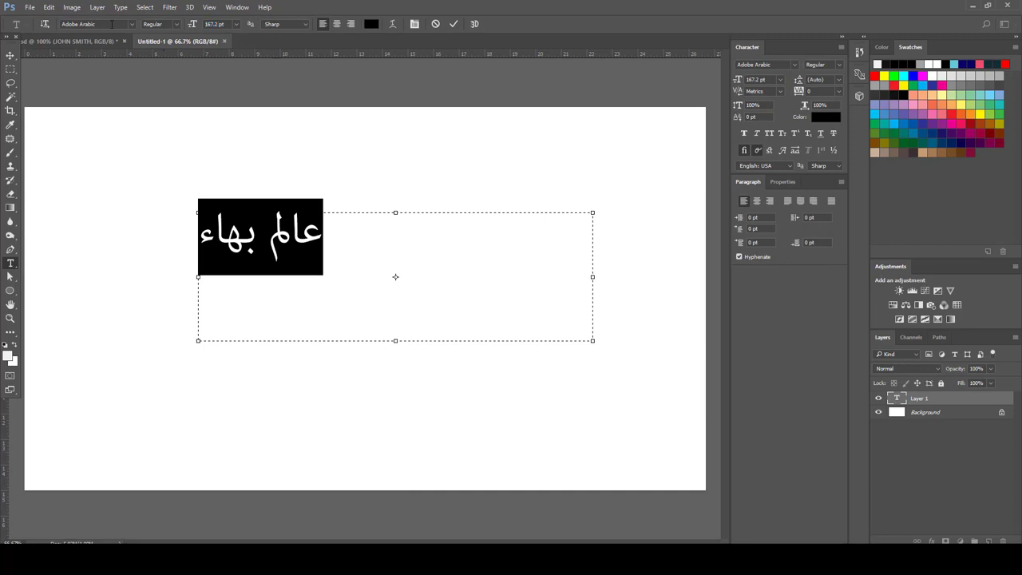
Copy the Arabic text and paste it over the whole name line in the business card document
{"action": "left_click", "coordinate": [48, 8]}
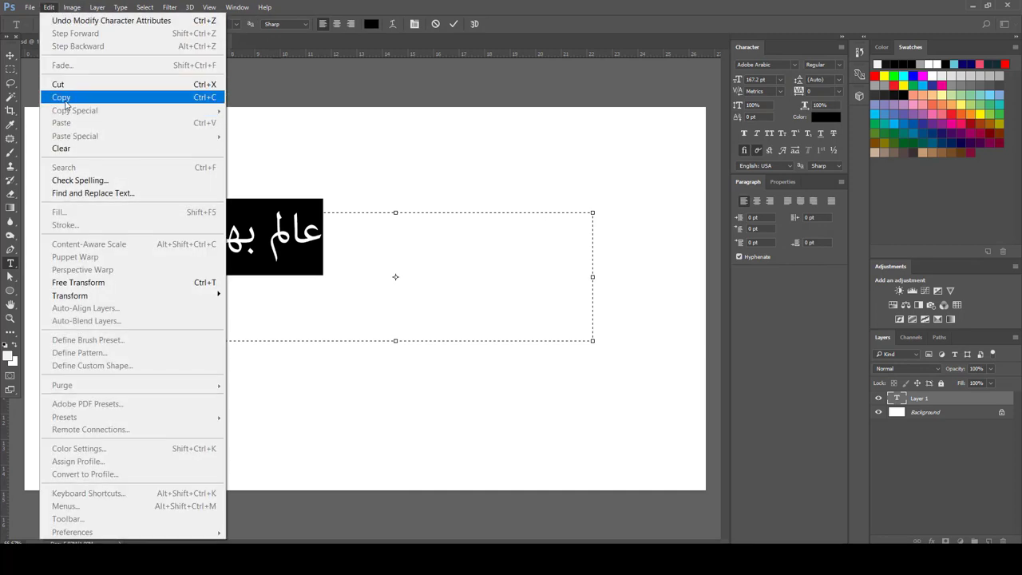
{"action": "left_click", "coordinate": [65, 99]}
{"action": "left_click", "coordinate": [453, 24]}
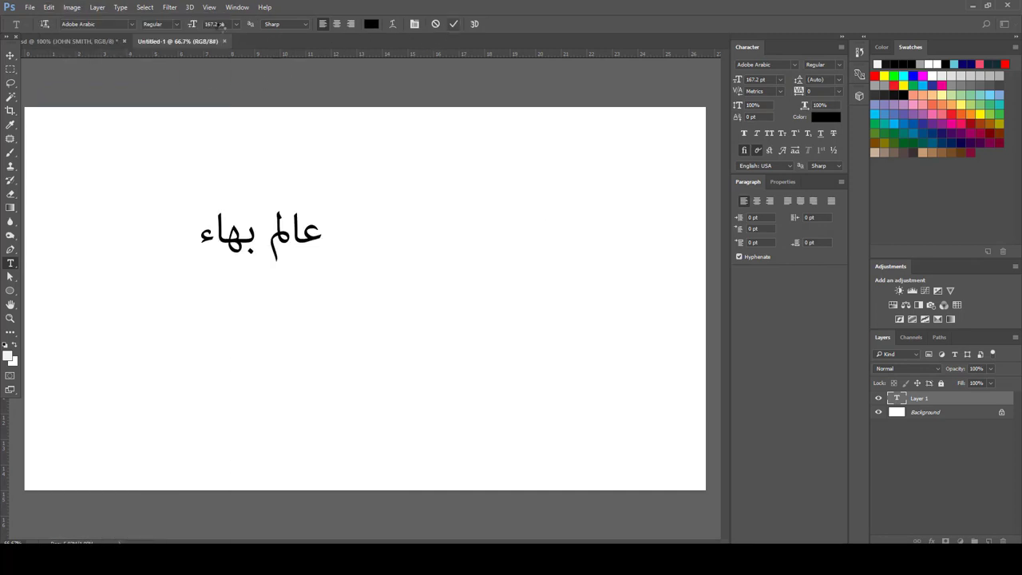
{"action": "left_click", "coordinate": [94, 41]}
{"action": "left_click_drag", "start_coordinate": [551, 196], "coordinate": [478, 196]}
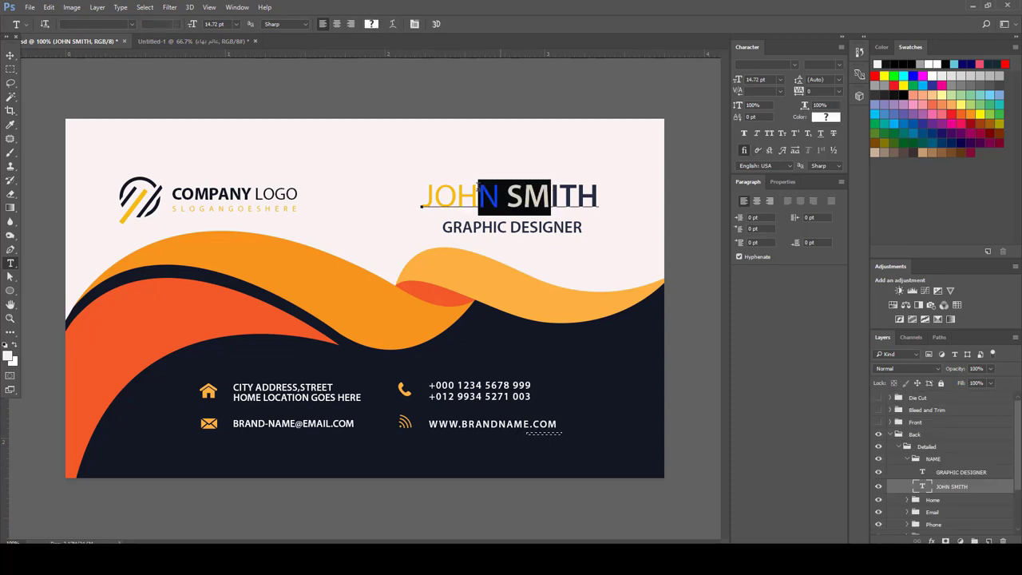
{"action": "triple_click", "coordinate": [478, 189]}
{"action": "key", "text": "ctrl+a"}
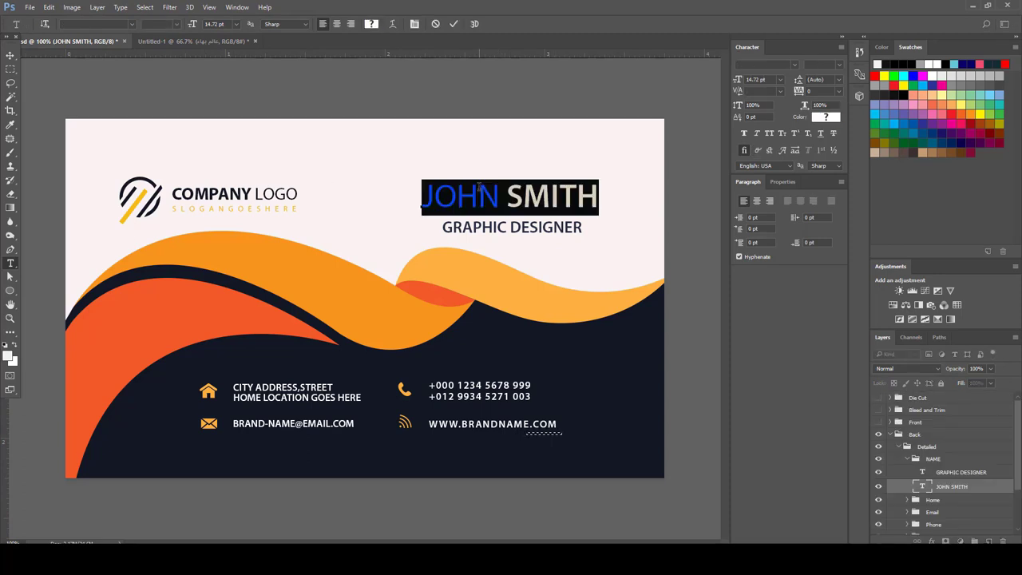
{"action": "key", "text": "ctrl+v"}
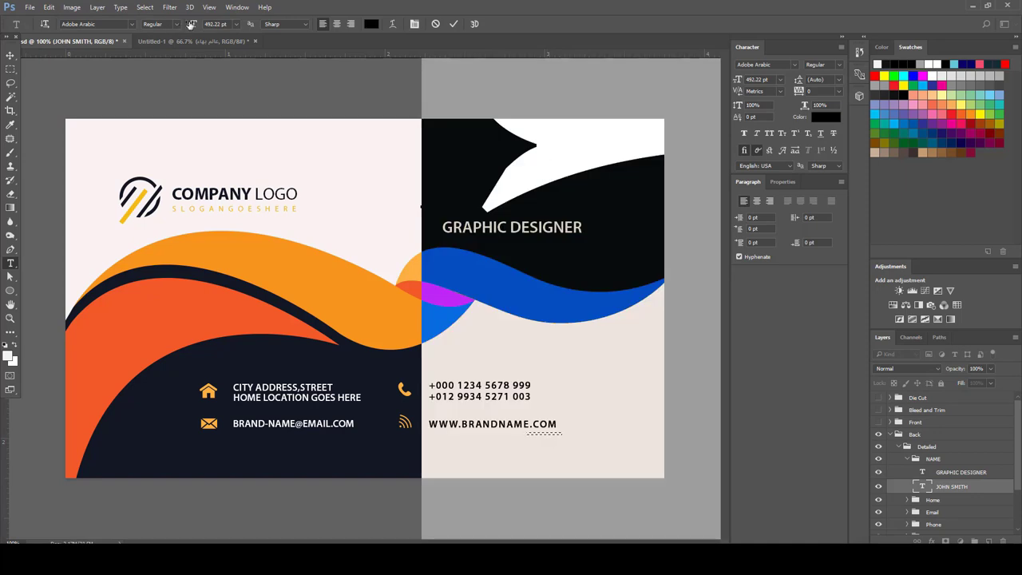
Reduce the pasted Arabic text's font size to 23 pt
{"action": "left_click_drag", "start_coordinate": [191, 26], "coordinate": [3, 94]}
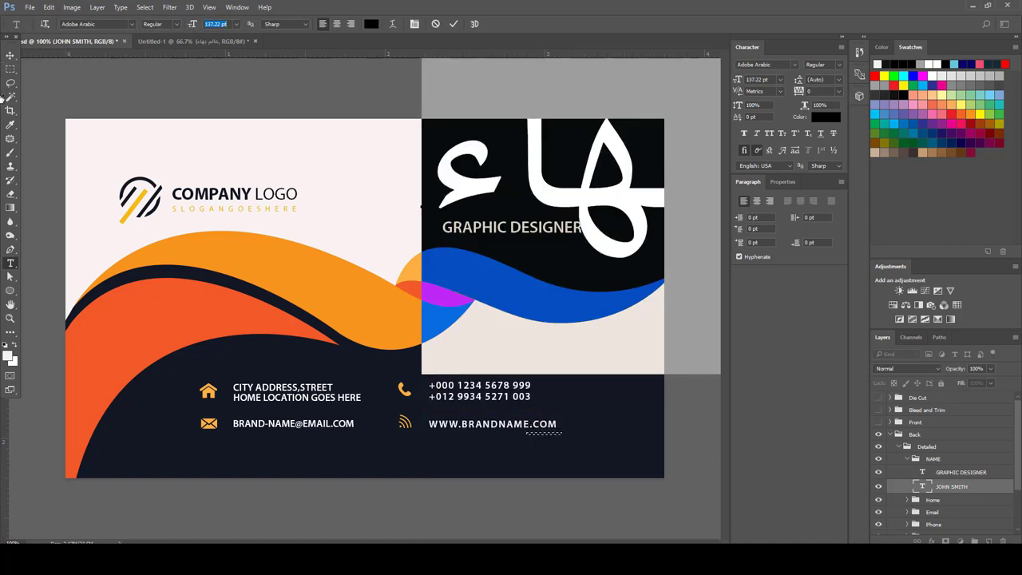
{"action": "left_click", "coordinate": [236, 24]}
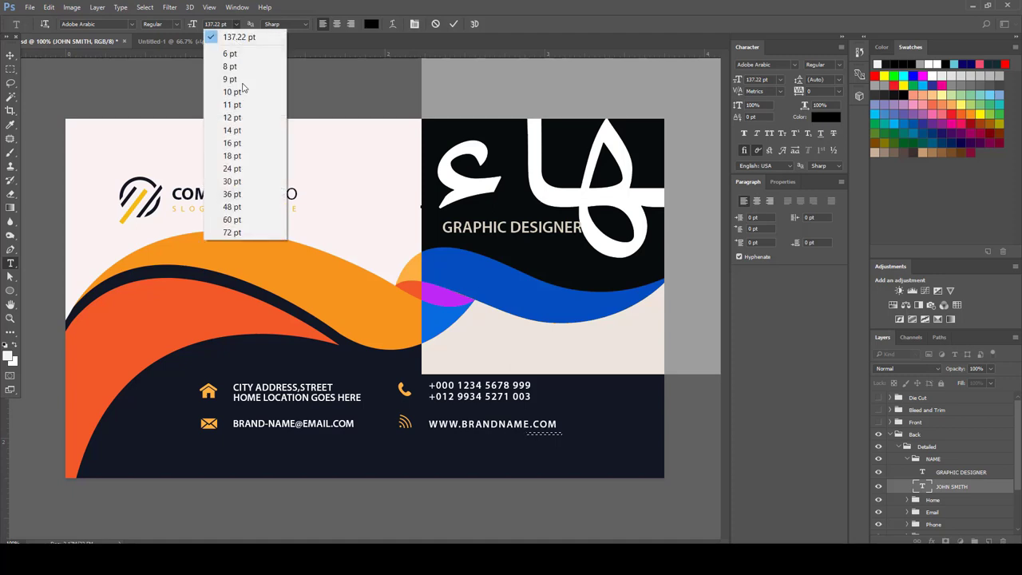
{"action": "left_click", "coordinate": [240, 184]}
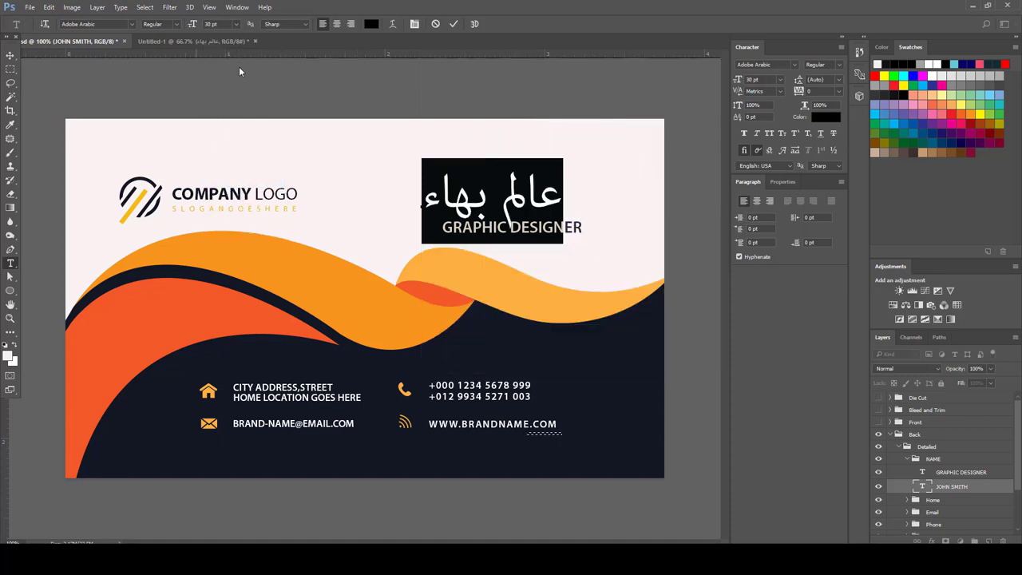
{"action": "left_click_drag", "start_coordinate": [184, 27], "coordinate": [178, 41]}
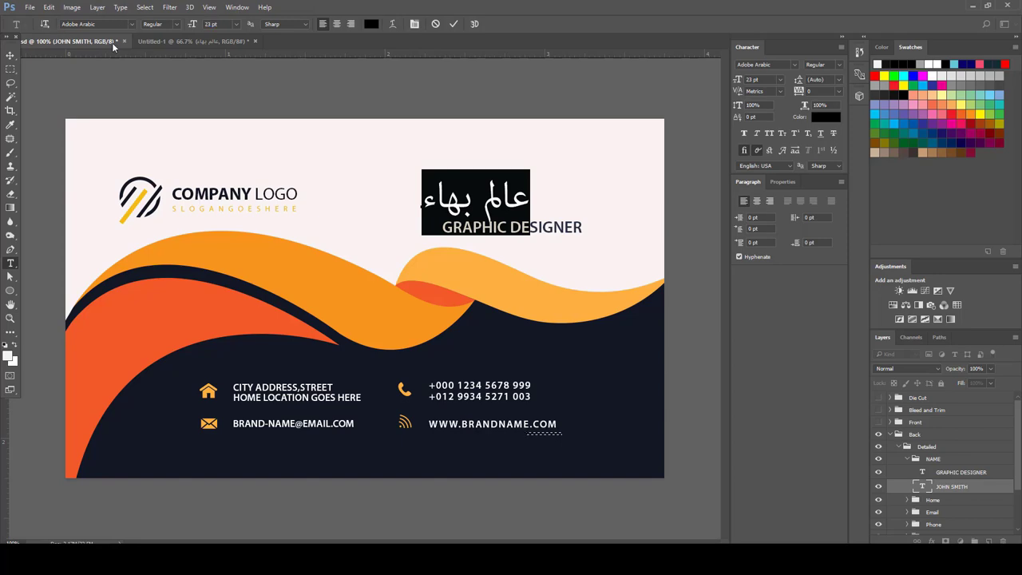
Change the pasted text's font to Al-Jazeera-Arabic and set its size to 12 pt
{"action": "left_click", "coordinate": [132, 24]}
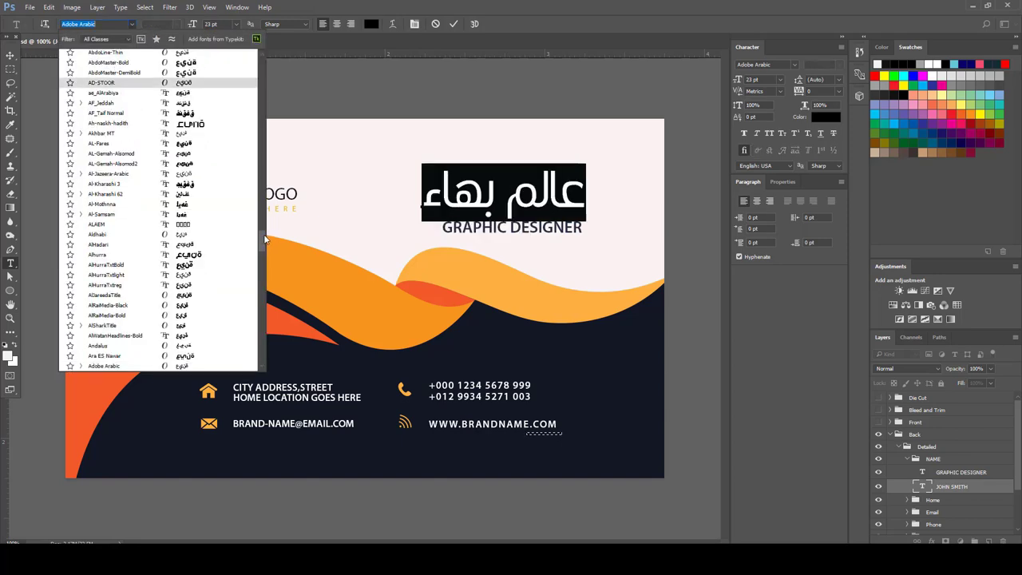
{"action": "left_click_drag", "start_coordinate": [265, 238], "coordinate": [261, 58]}
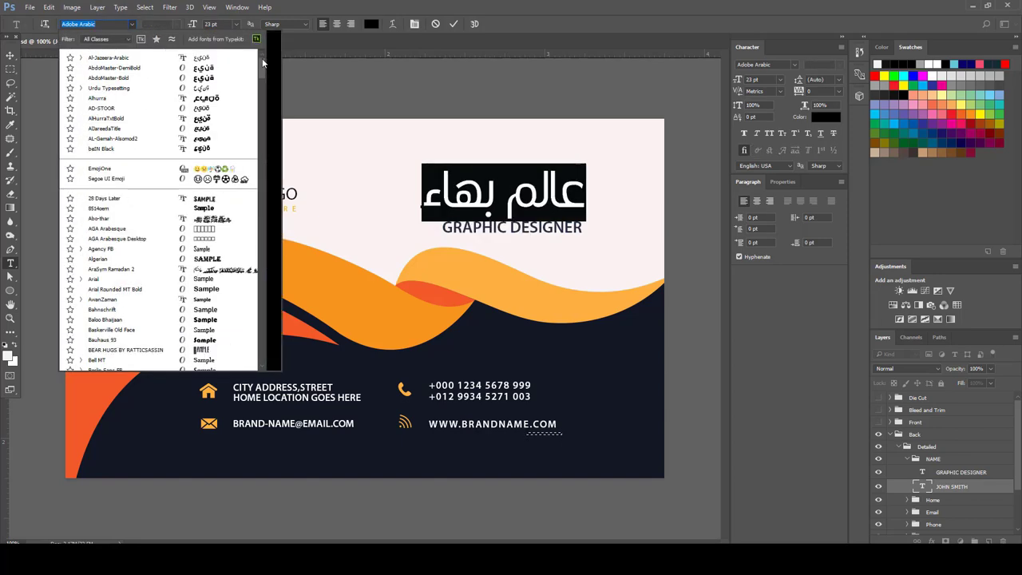
{"action": "left_click", "coordinate": [100, 58]}
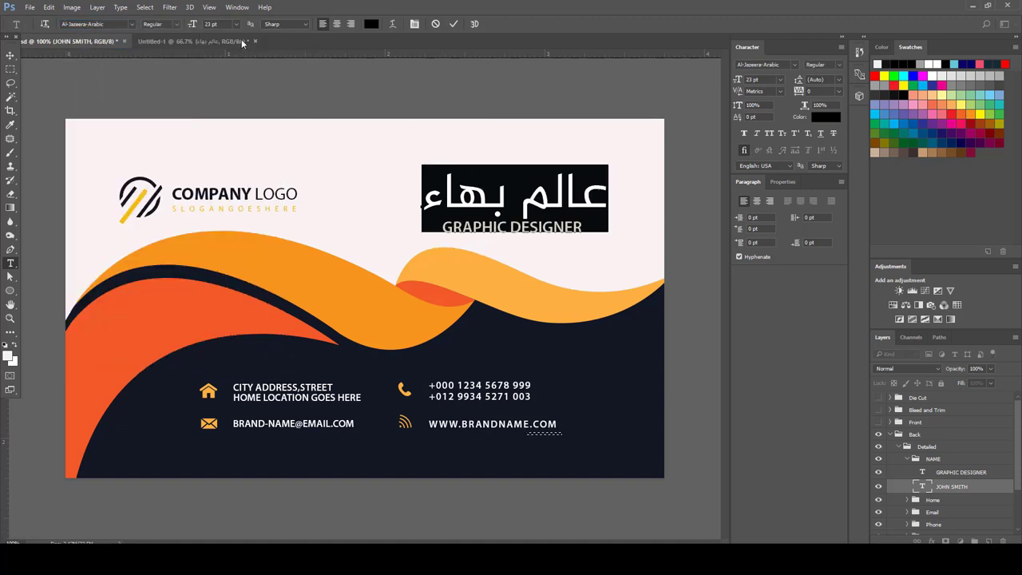
{"action": "left_click_drag", "start_coordinate": [192, 24], "coordinate": [187, 30]}
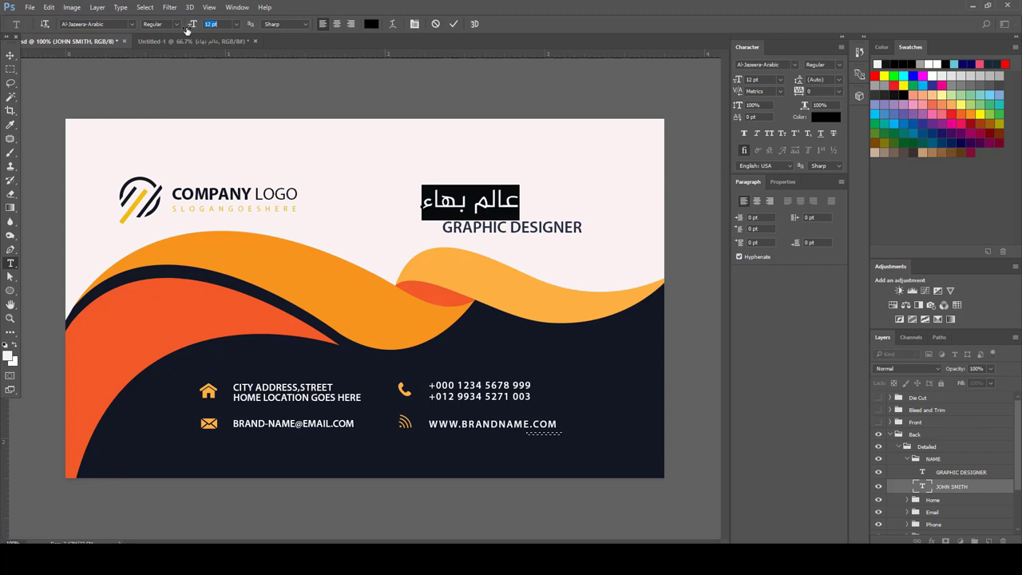
Append "الاحترافي" to the Arabic text, commit it, and shift the line slightly left above GRAPHIC DESIGNER
{"action": "left_click", "coordinate": [428, 197]}
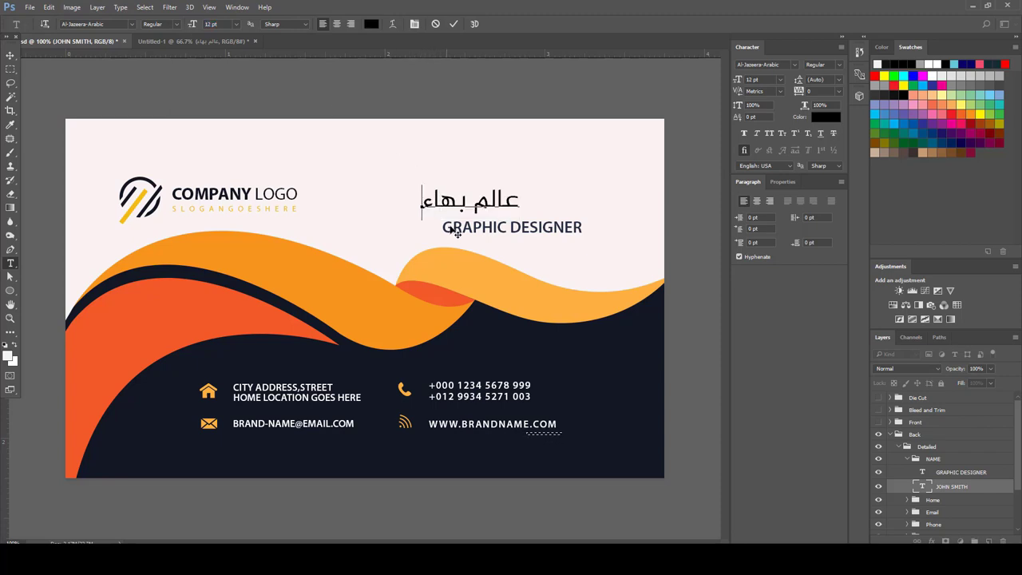
{"action": "double_click", "coordinate": [429, 198]}
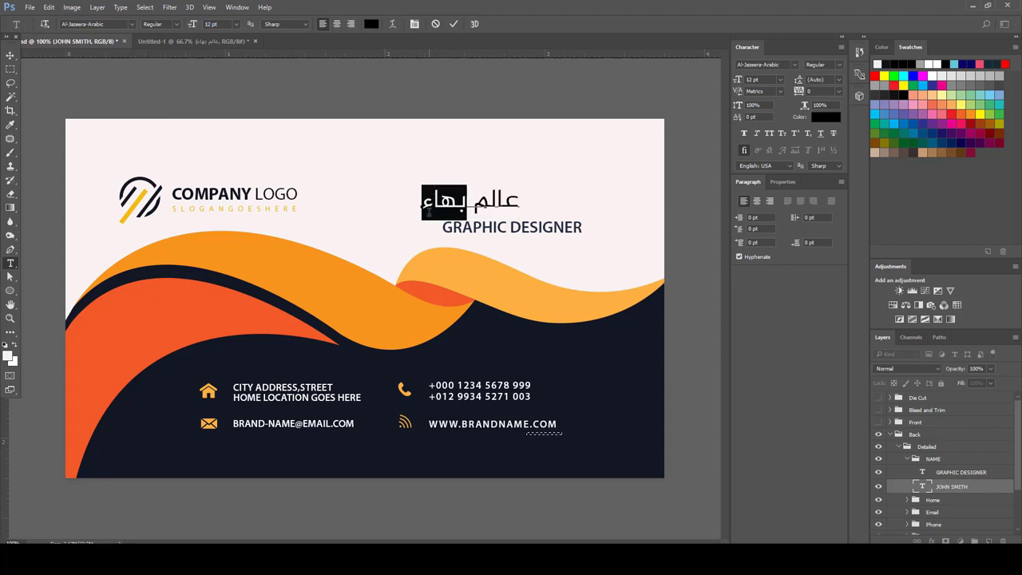
{"action": "key", "text": "Home"}
{"action": "type", "text": "الاحترافي"}
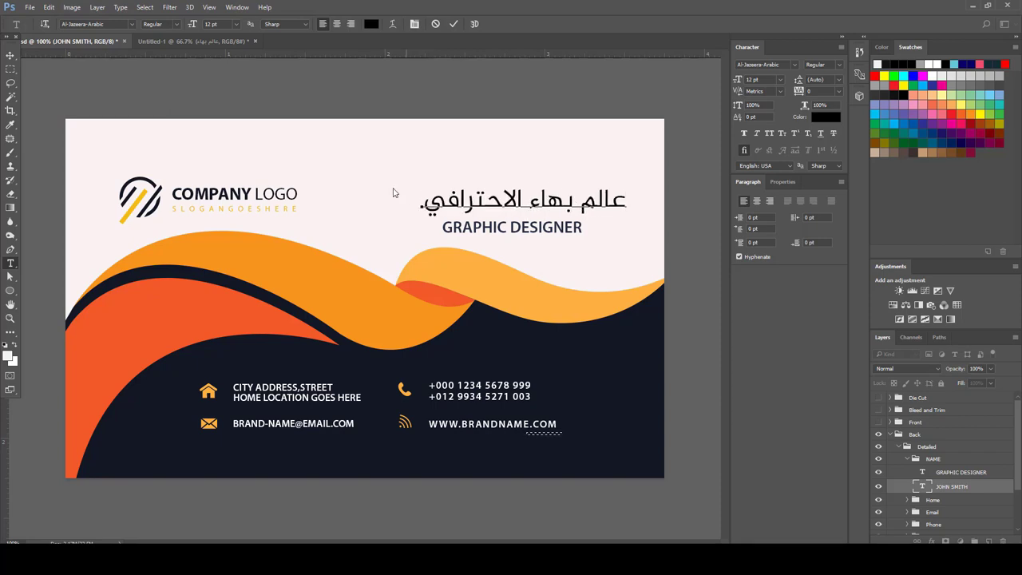
{"action": "key", "text": "ctrl+Return"}
{"action": "key", "text": "v"}
{"action": "left_click_drag", "start_coordinate": [490, 206], "coordinate": [480, 206]}
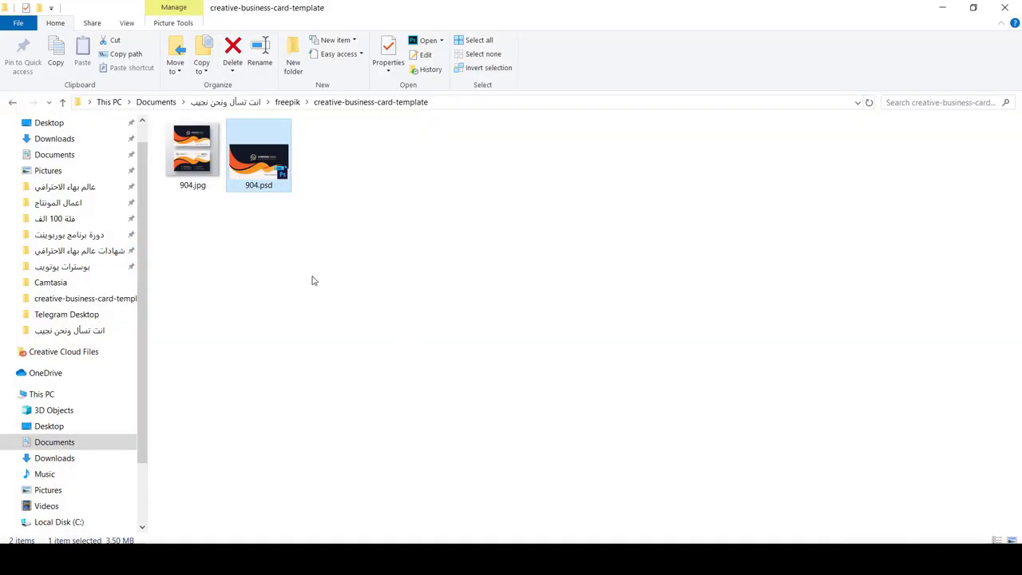
Switch to File Explorer and open OIH9IK0.jpg from the typewriter-green-background folder as a new document in Photoshop
{"action": "left_click", "coordinate": [412, 231]}
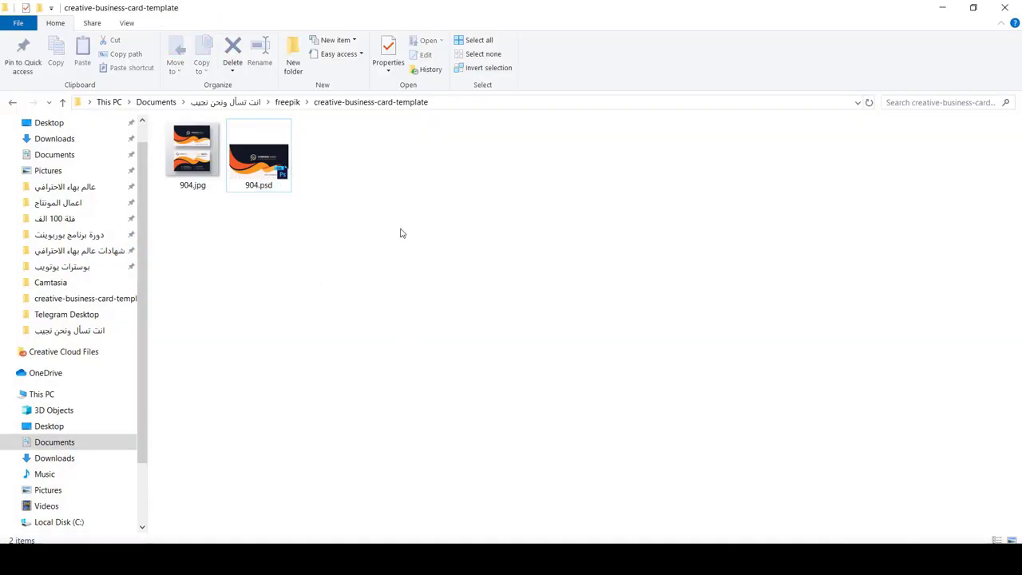
{"action": "key", "text": "alt+Up"}
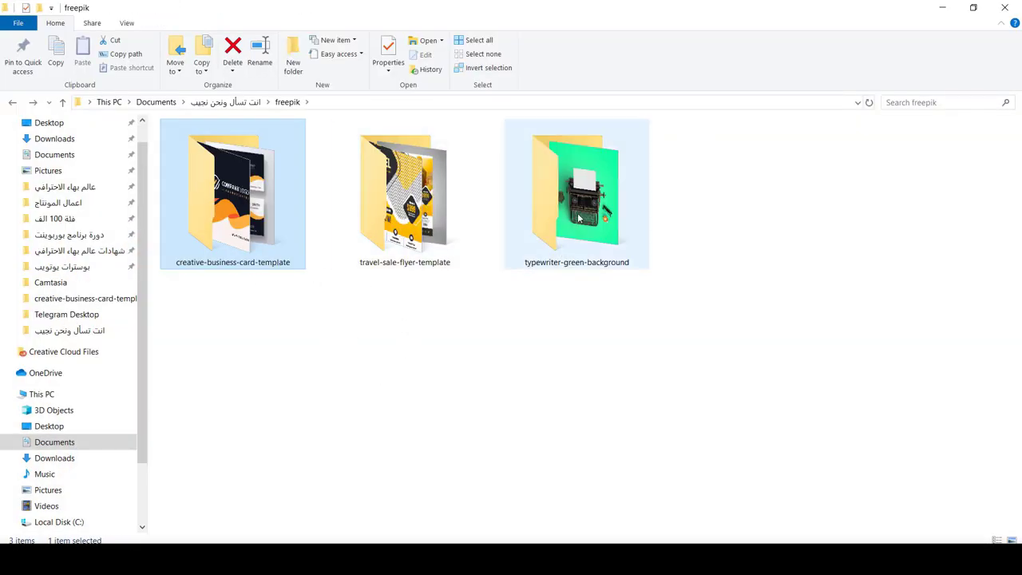
{"action": "double_click", "coordinate": [565, 236]}
{"action": "left_click_drag", "start_coordinate": [195, 160], "coordinate": [581, 542]}
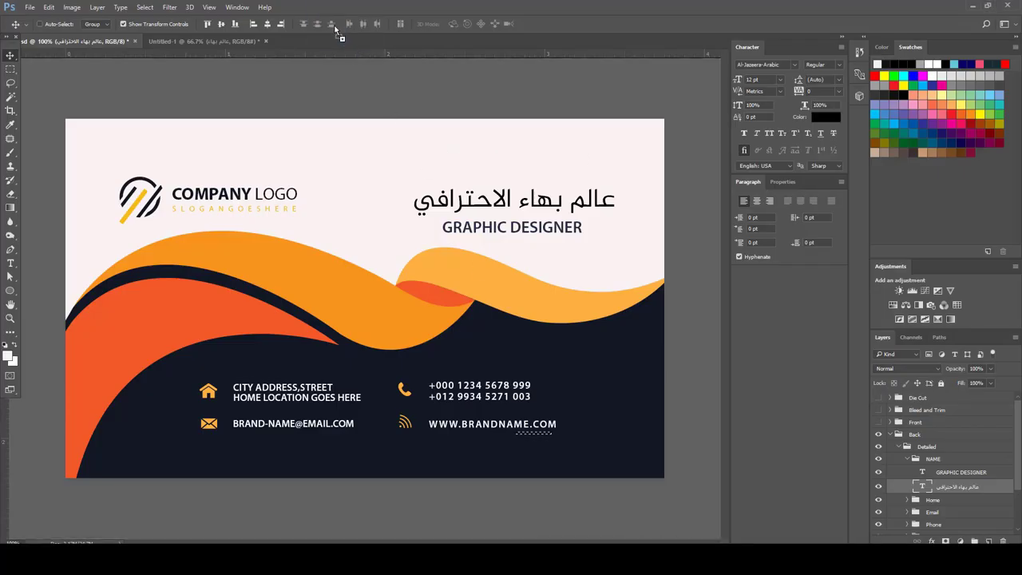
{"action": "left_click_drag", "start_coordinate": [572, 114], "coordinate": [572, 114]}
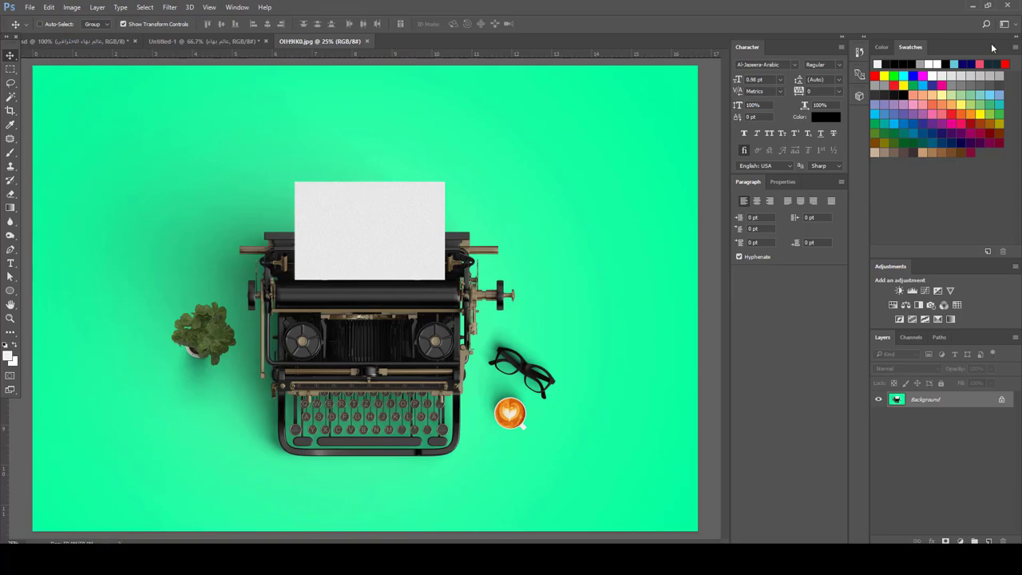
Return to File Explorer and open the travel-sale-flyer-template folder inside freepik to view its files
{"action": "left_click", "coordinate": [972, 6]}
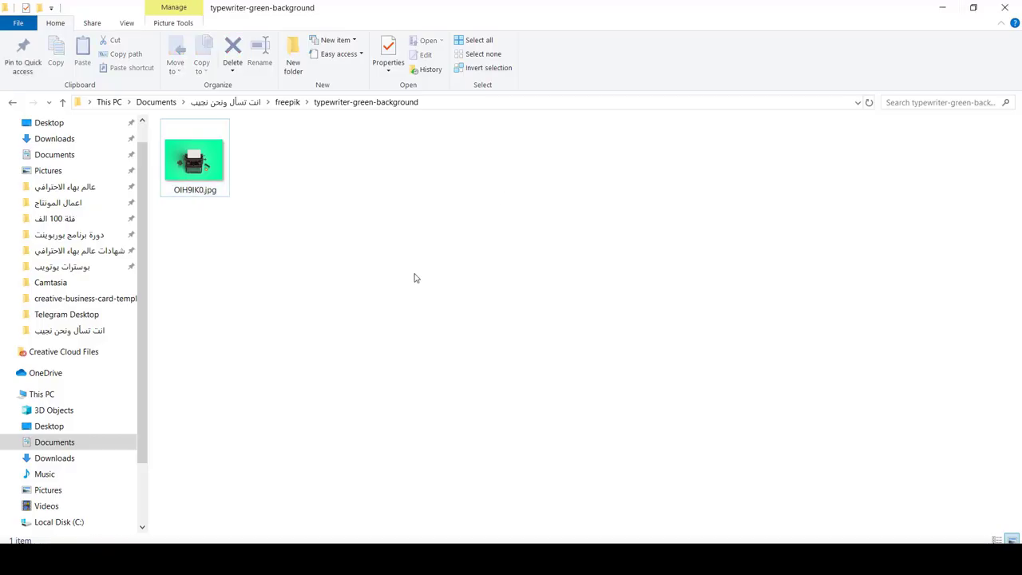
{"action": "key", "text": "BackSpace"}
{"action": "double_click", "coordinate": [411, 210]}
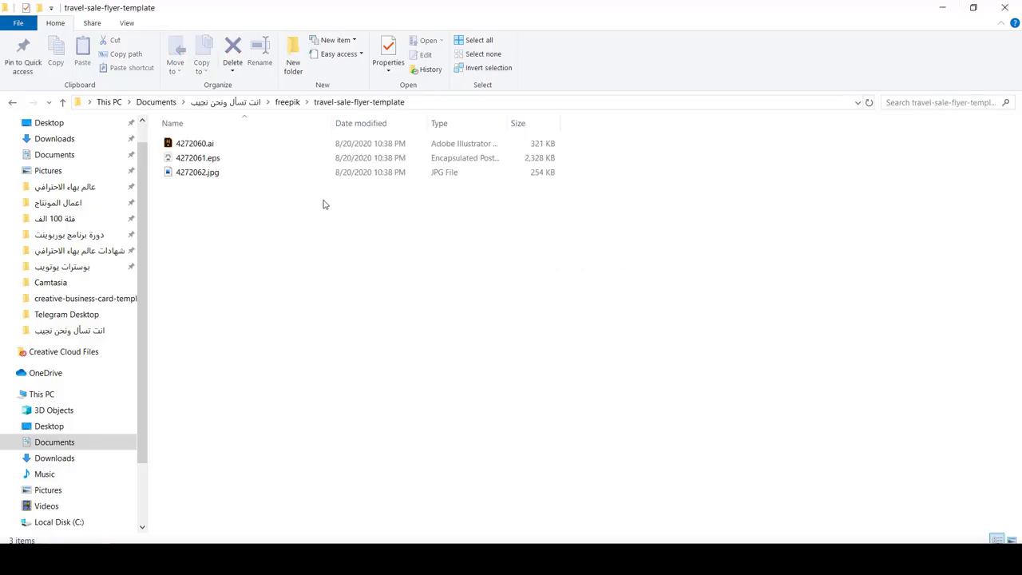
Open 4272061.eps from the travel-sale-flyer-template folder as a new document in Photoshop
{"action": "left_click", "coordinate": [206, 164]}
{"action": "left_click_drag", "start_coordinate": [197, 163], "coordinate": [416, 31]}
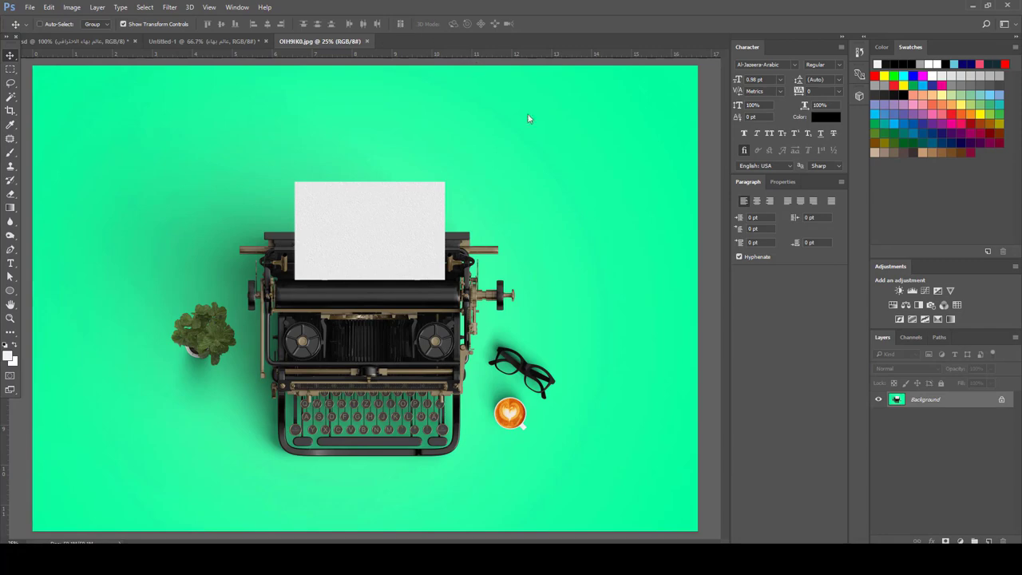
{"action": "left_click", "coordinate": [593, 165]}
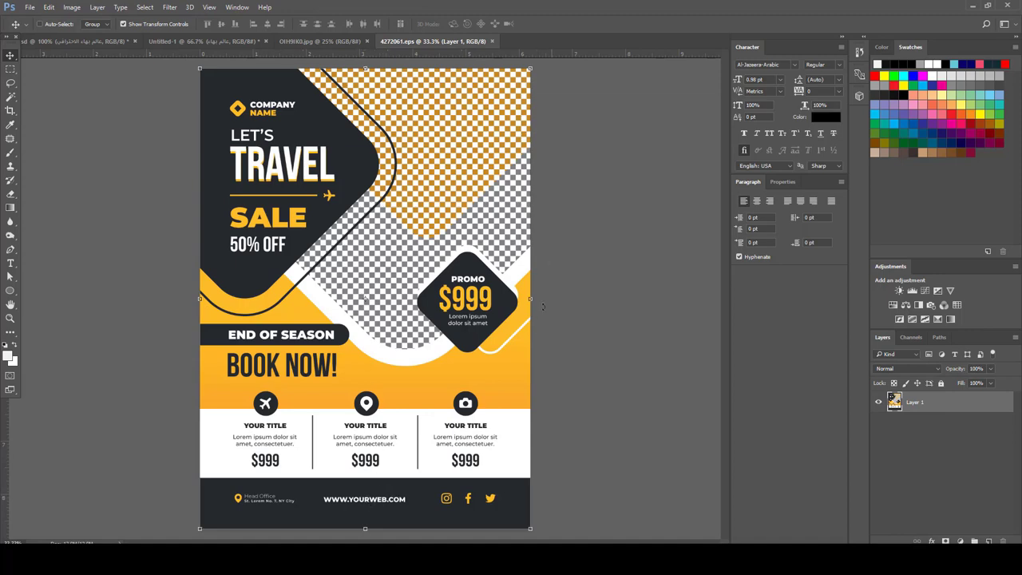
Return to File Explorer, open 4272061.eps in Illustrator, and expand the PRINT layer and its nested groups
{"action": "left_click", "coordinate": [970, 6]}
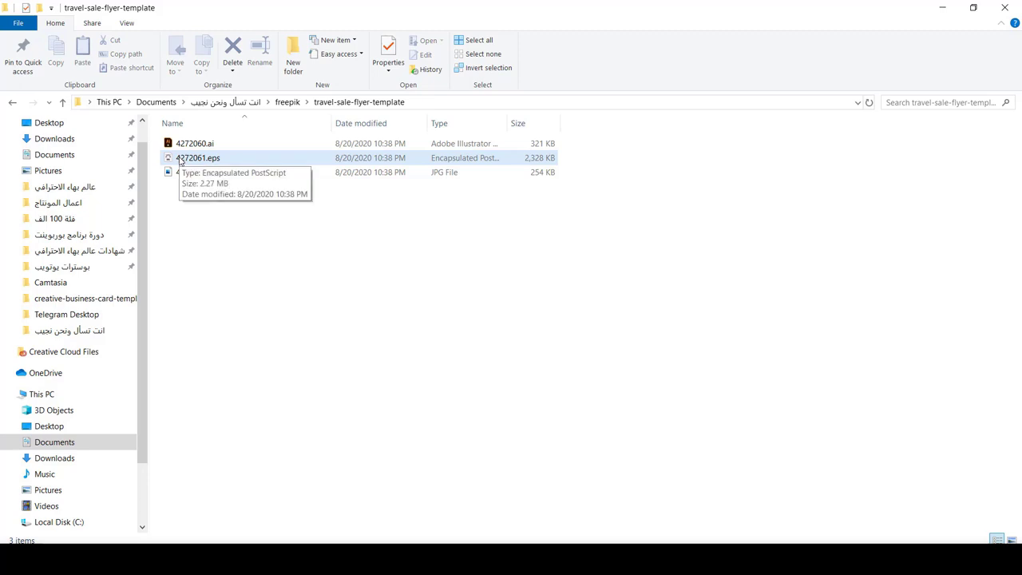
{"action": "double_click", "coordinate": [197, 157]}
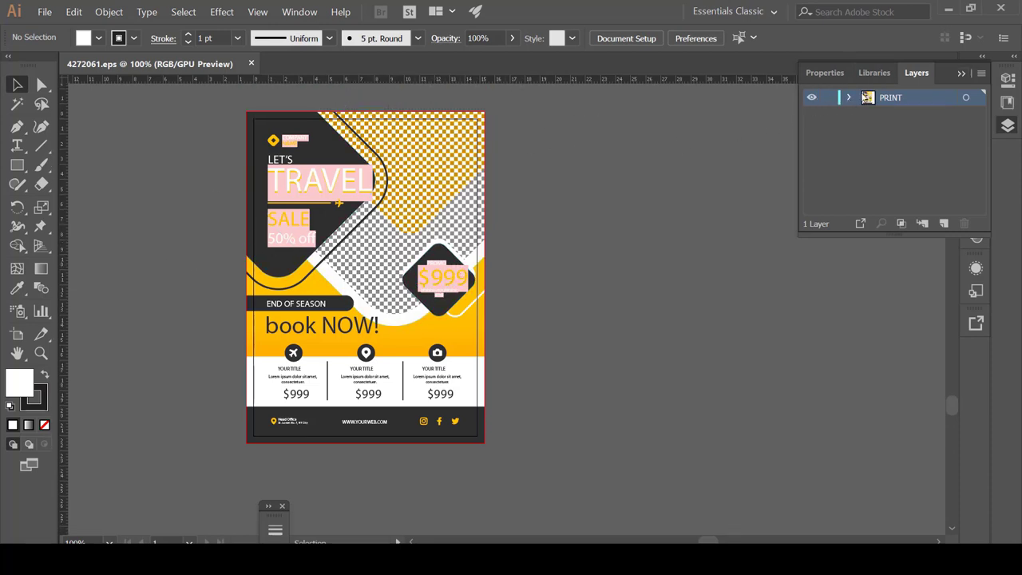
{"action": "left_click", "coordinate": [850, 98]}
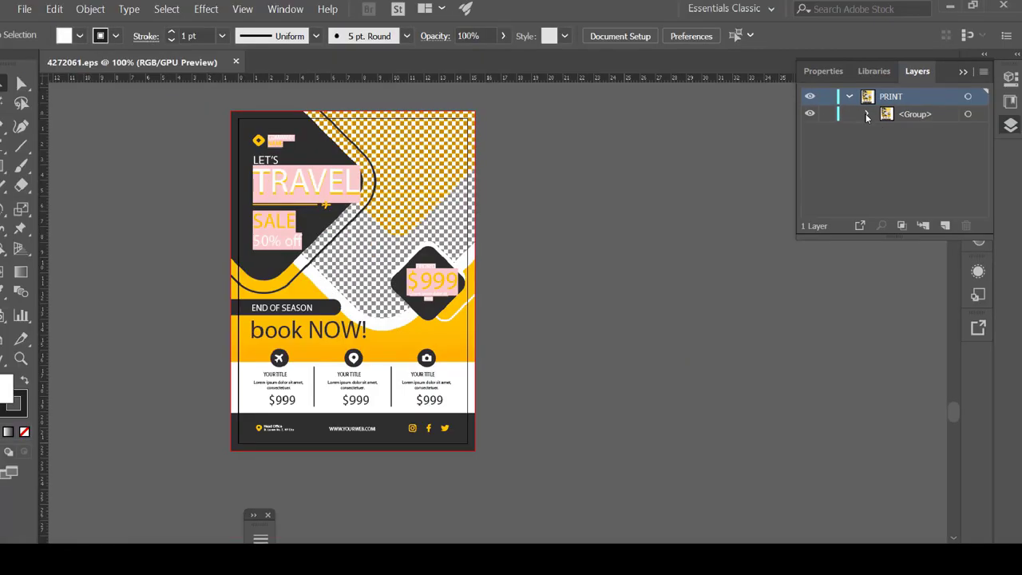
{"action": "left_click", "coordinate": [867, 115]}
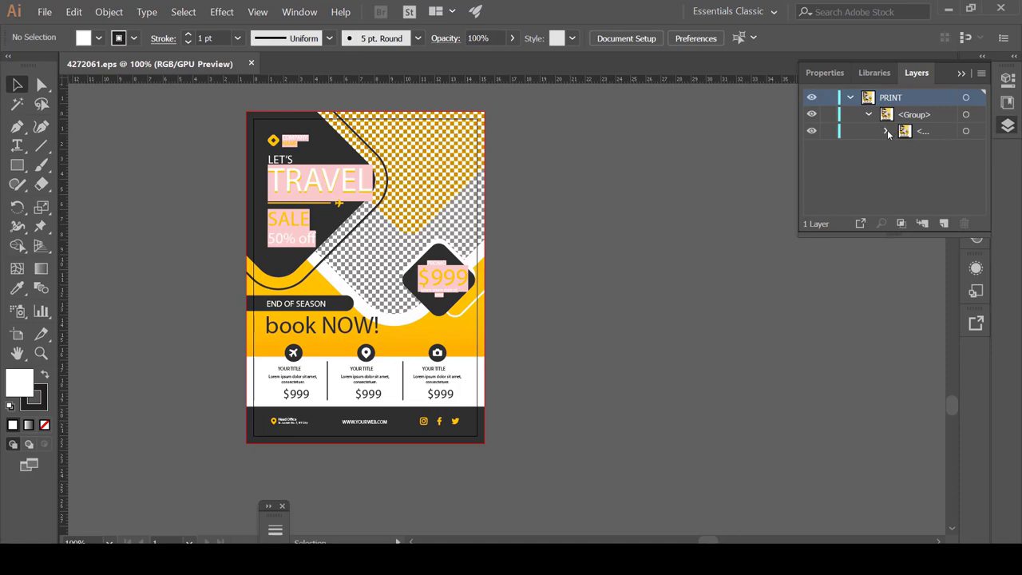
{"action": "left_click", "coordinate": [886, 132]}
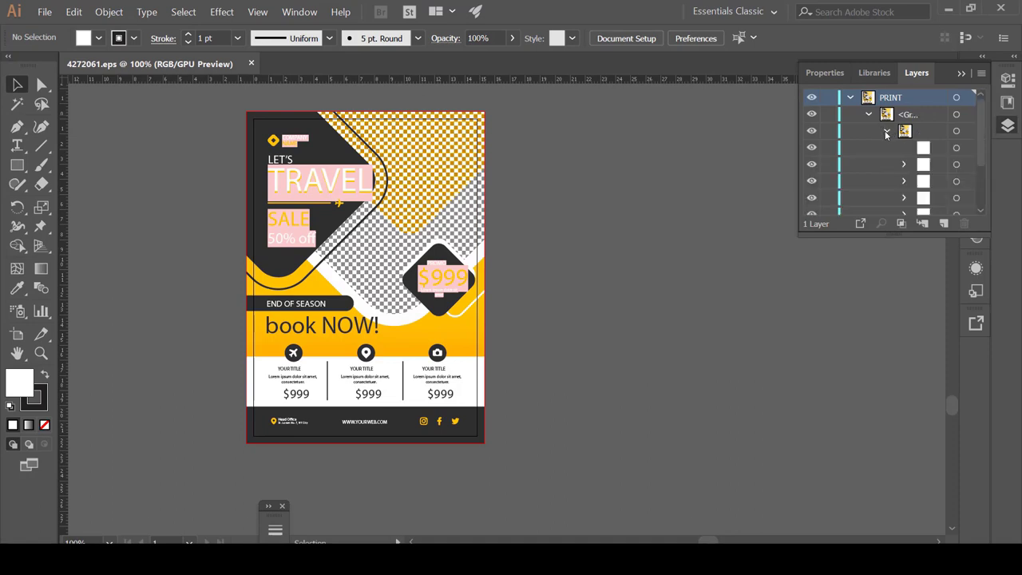
Target the checkered photo-area group and then the orange background rectangle to see which flyer parts they cover
{"action": "scroll", "coordinate": [929, 168], "scroll_direction": "down", "scroll_amount": 3}
{"action": "left_click", "coordinate": [927, 174]}
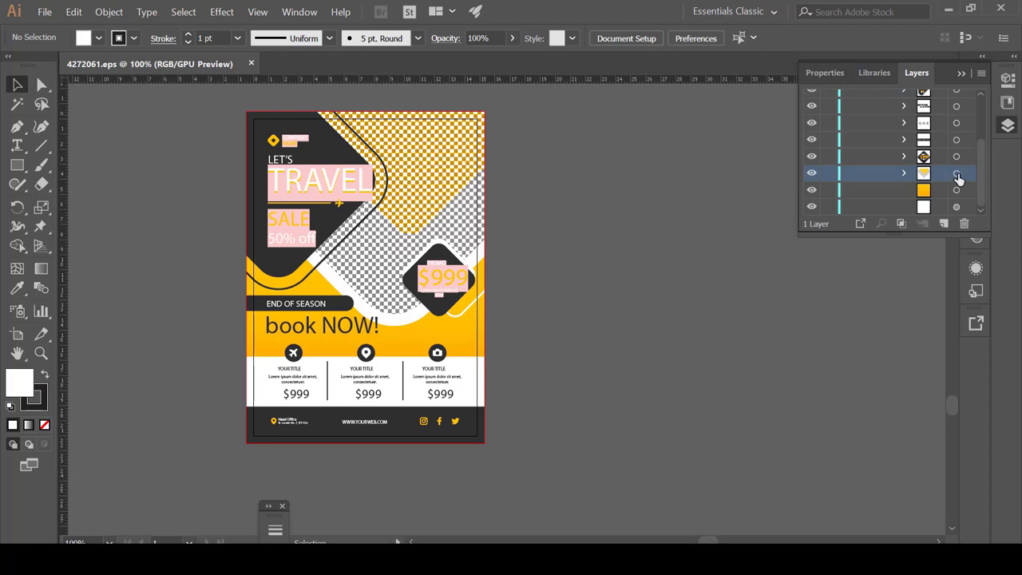
{"action": "left_click", "coordinate": [957, 174]}
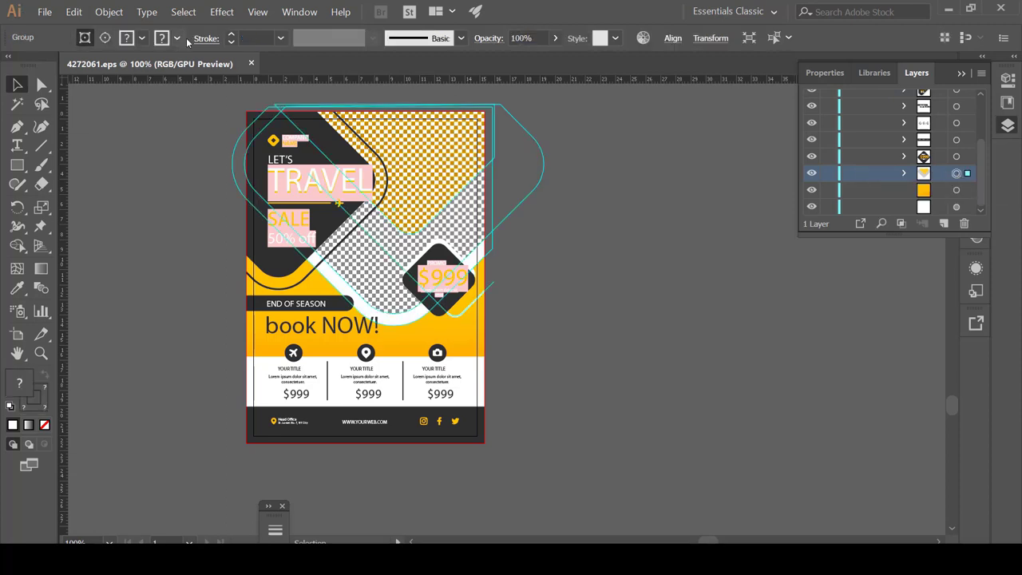
{"action": "left_click", "coordinate": [957, 191]}
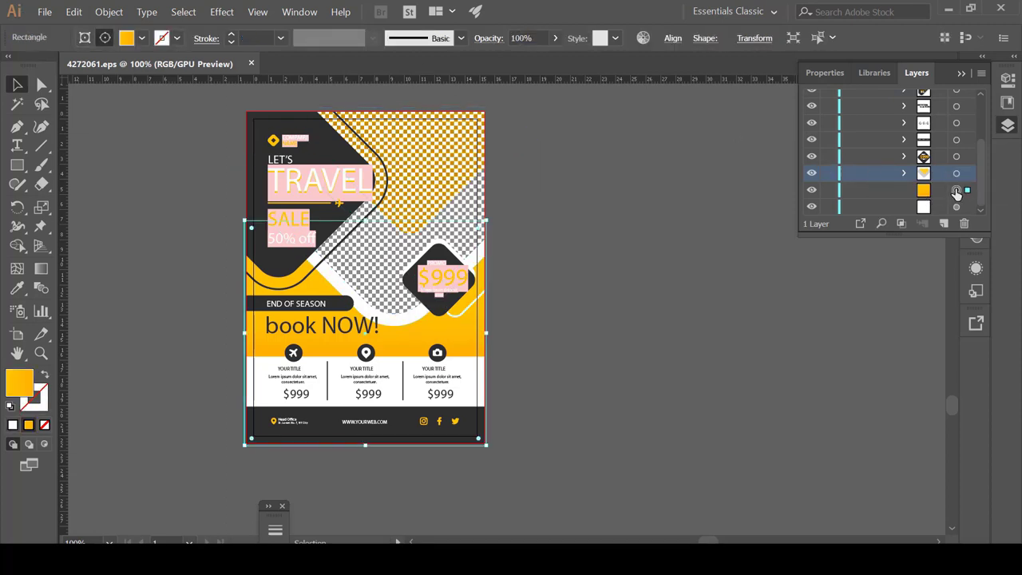
Isolate the middle column's $999 price, move it below the third column's price onto the footer edge, and leave isolation mode
{"action": "scroll", "coordinate": [695, 324], "scroll_direction": "down", "scroll_amount": 1}
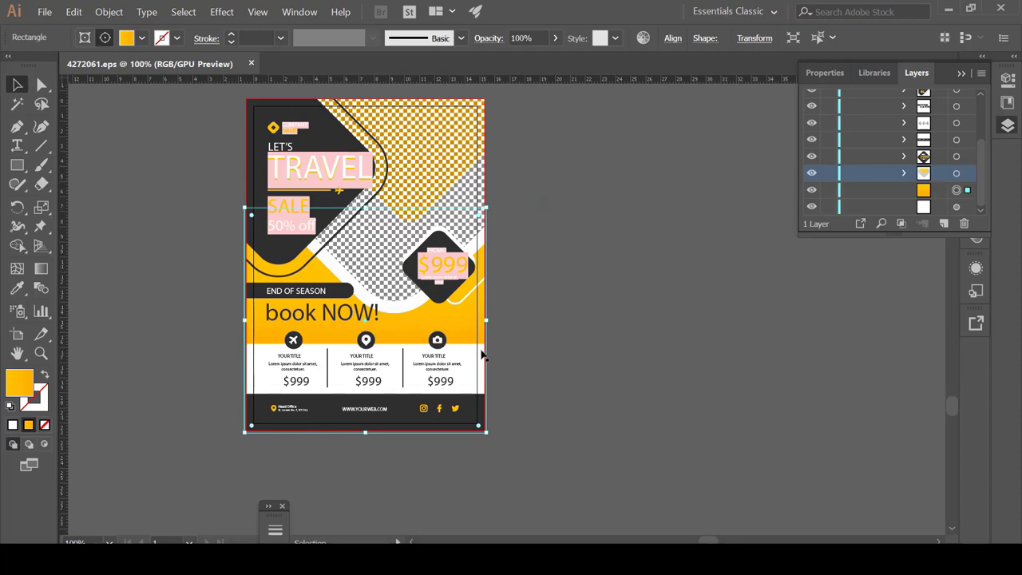
{"action": "left_click", "coordinate": [336, 381]}
{"action": "scroll", "coordinate": [335, 381], "scroll_direction": "up", "scroll_amount": 2}
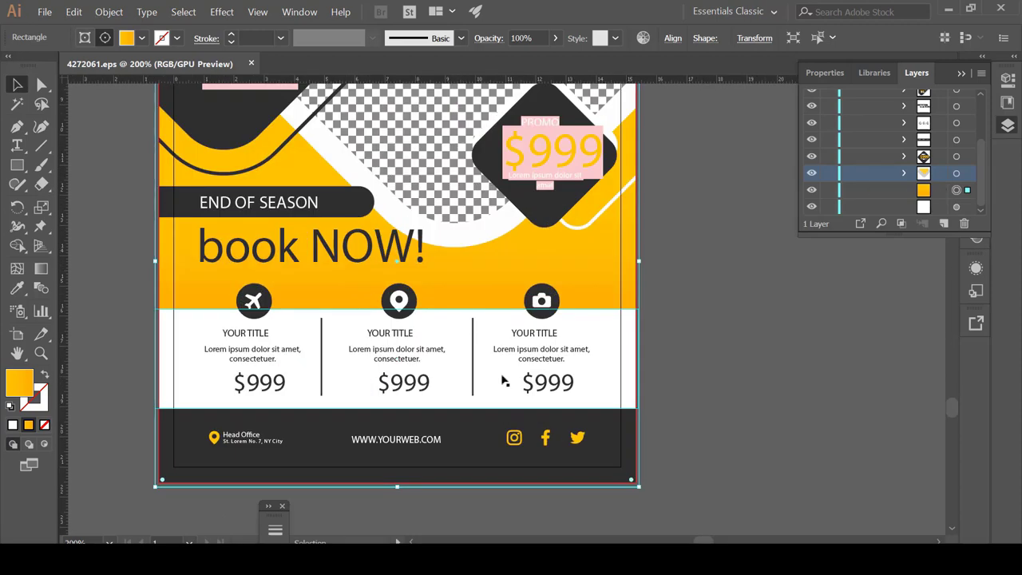
{"action": "double_click", "coordinate": [415, 385]}
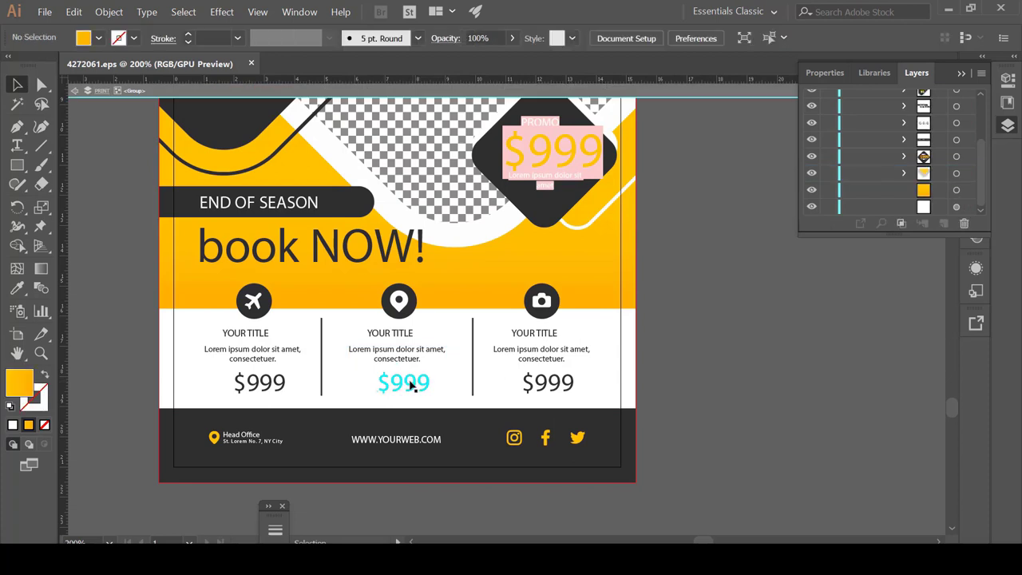
{"action": "mouse_move", "coordinate": [414, 385]}
{"action": "left_mouse_down"}
{"action": "mouse_move", "coordinate": [456, 403]}
{"action": "mouse_move", "coordinate": [427, 389]}
{"action": "left_mouse_up"}
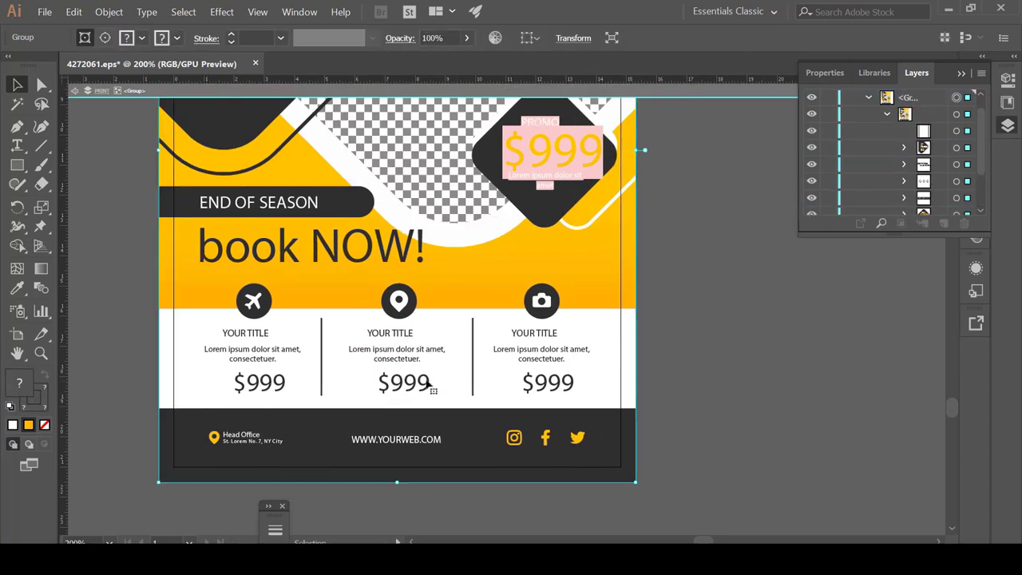
{"action": "double_click", "coordinate": [417, 387]}
{"action": "double_click", "coordinate": [417, 386]}
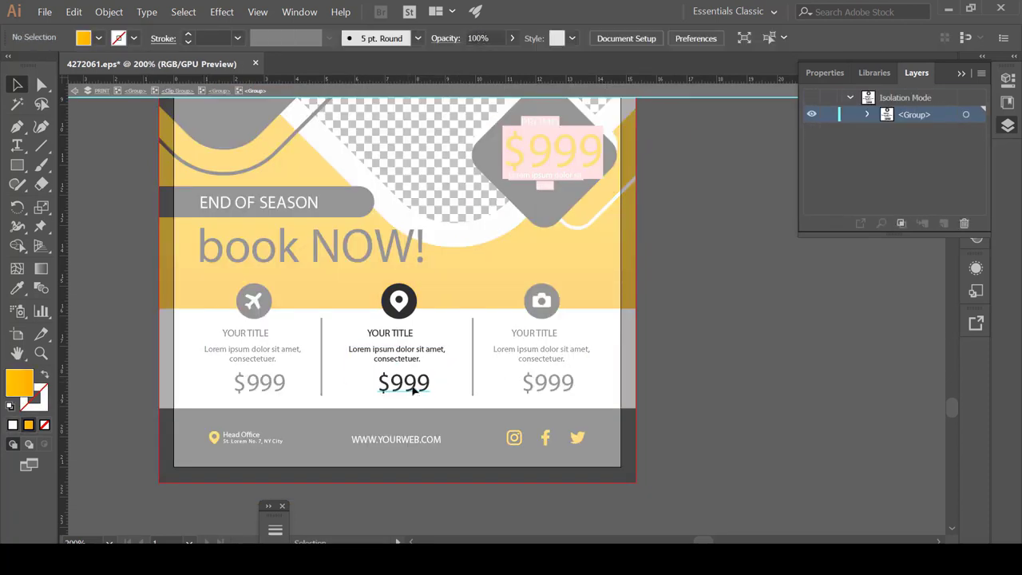
{"action": "left_click_drag", "start_coordinate": [417, 389], "coordinate": [569, 412]}
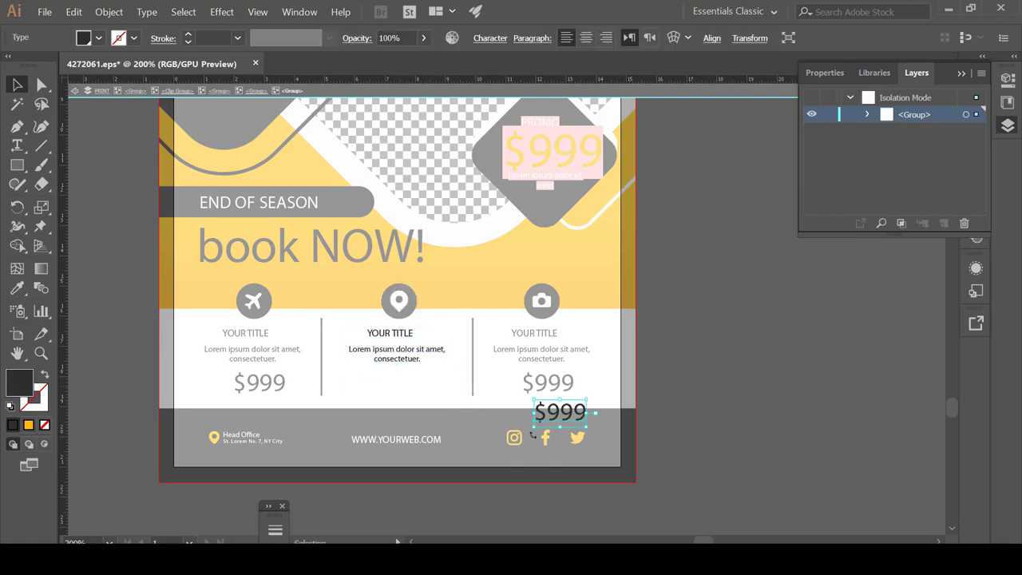
{"action": "double_click", "coordinate": [477, 297]}
Isolate the clip group containing the END OF SEASON banner
{"action": "scroll", "coordinate": [477, 296], "scroll_direction": "up", "scroll_amount": 5}
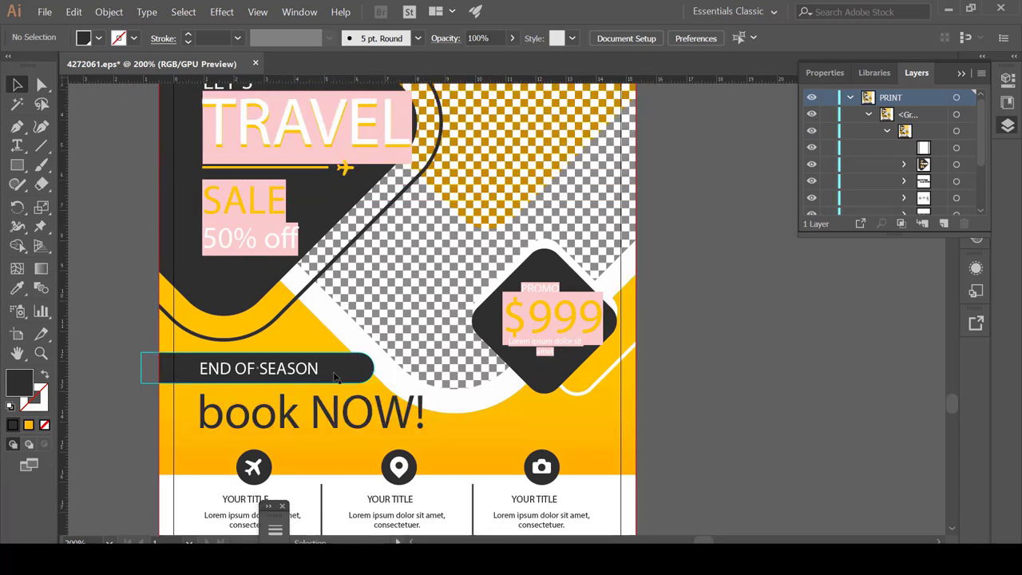
{"action": "double_click", "coordinate": [348, 372]}
{"action": "left_click", "coordinate": [348, 372]}
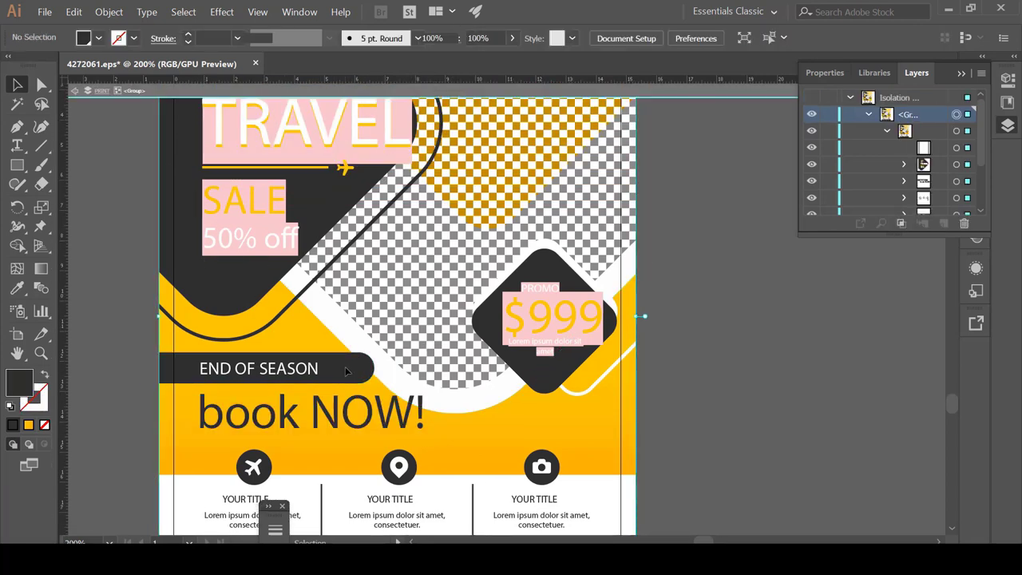
{"action": "key", "text": "ctrl+shift+a"}
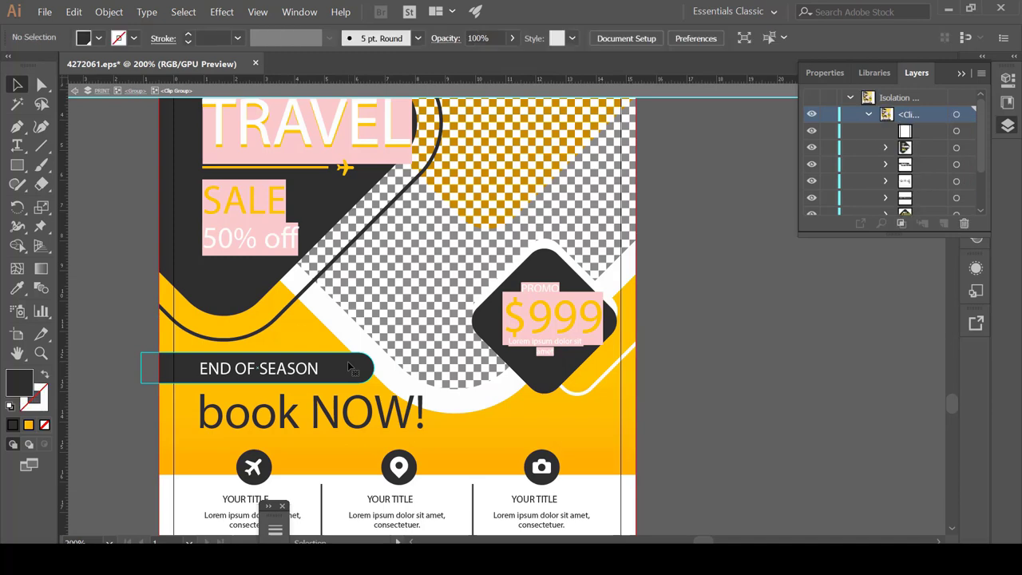
Create a new global RGB process-color swatch in red from the dark gray fill by raising its R value
{"action": "left_click", "coordinate": [98, 38]}
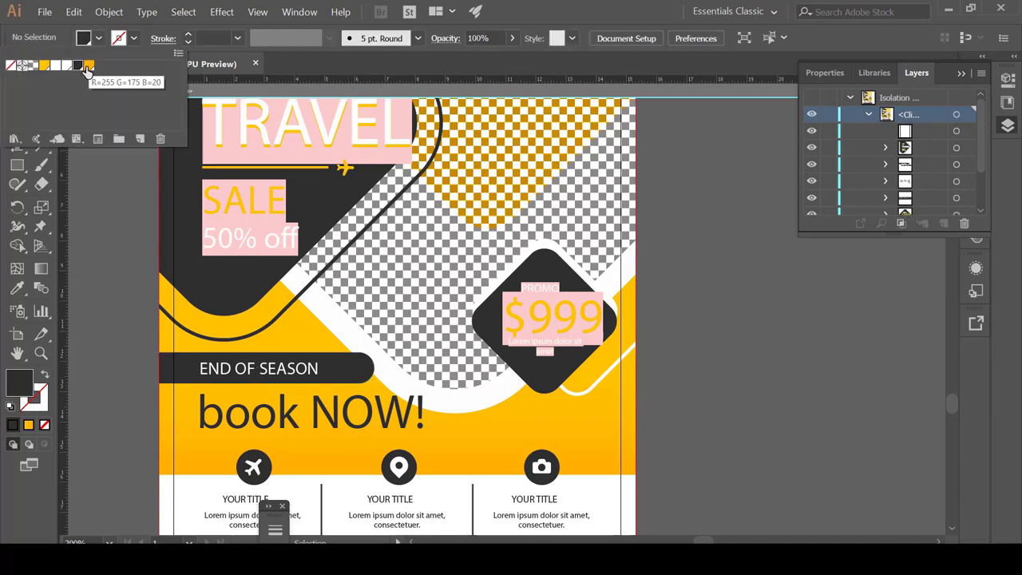
{"action": "left_click", "coordinate": [139, 138]}
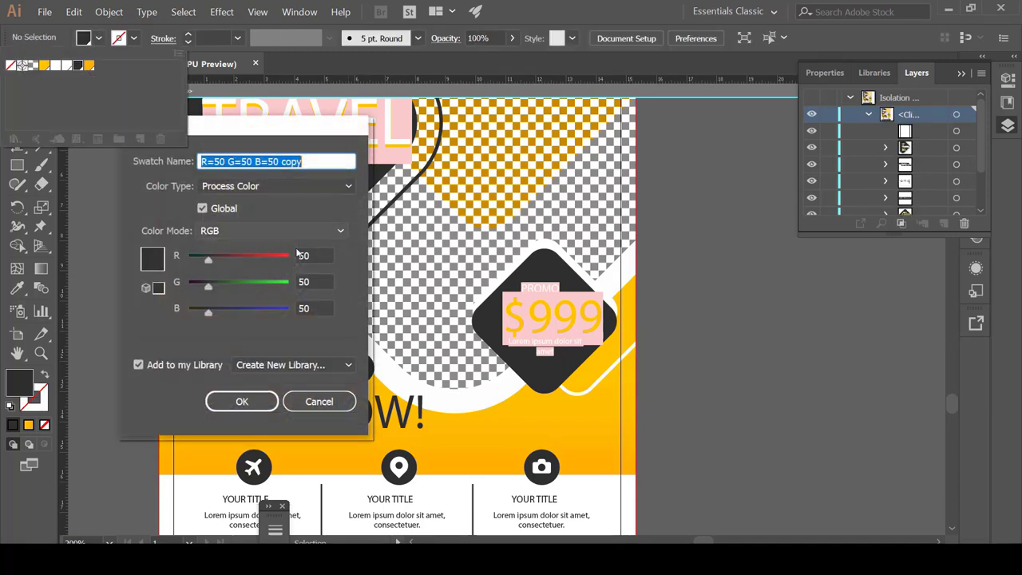
{"action": "left_click_drag", "start_coordinate": [195, 259], "coordinate": [278, 260]}
{"action": "left_click", "coordinate": [242, 402]}
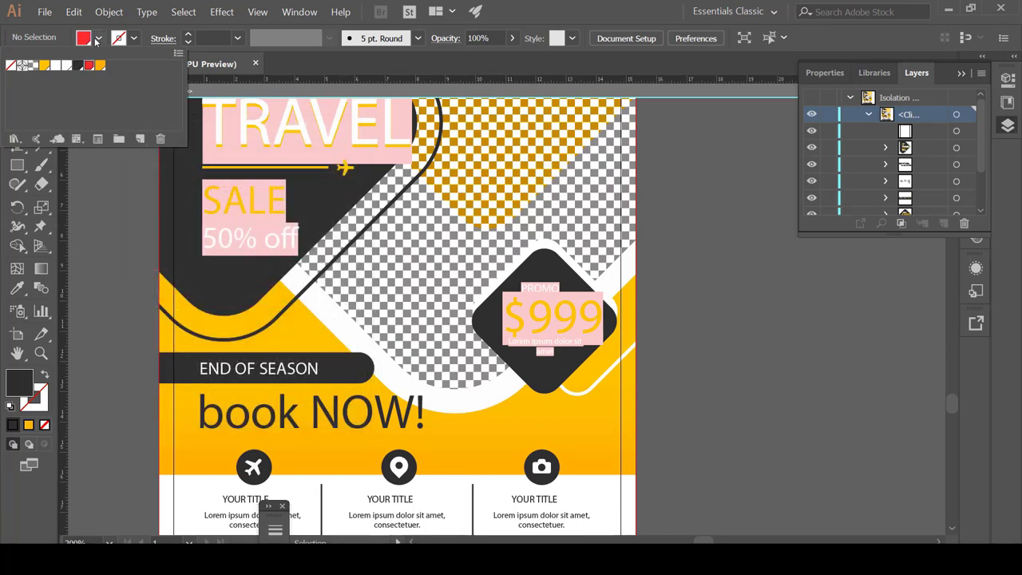
Fill the END OF SEASON banner shape with the new red swatch and exit isolation mode
{"action": "left_click", "coordinate": [136, 39]}
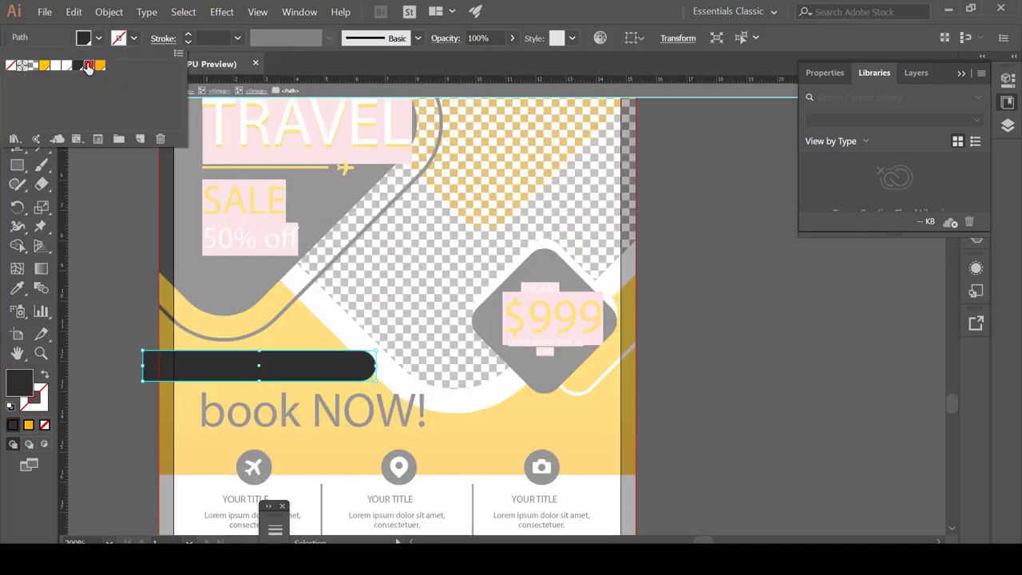
{"action": "left_click", "coordinate": [89, 66]}
{"action": "double_click", "coordinate": [105, 330]}
{"action": "left_click", "coordinate": [105, 330]}
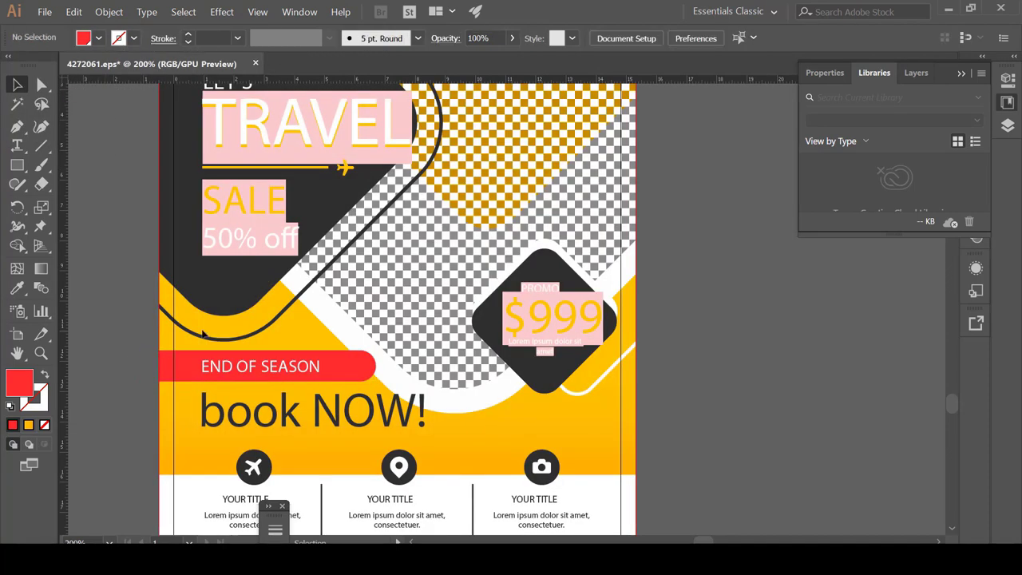
Export the flyer in Photoshop (*.PSD) format under the file name "قالب" in the travel-sale-flyer-template folder
{"action": "key", "text": "ctrl+0"}
{"action": "scroll", "coordinate": [647, 344], "scroll_direction": "up", "scroll_amount": 1}
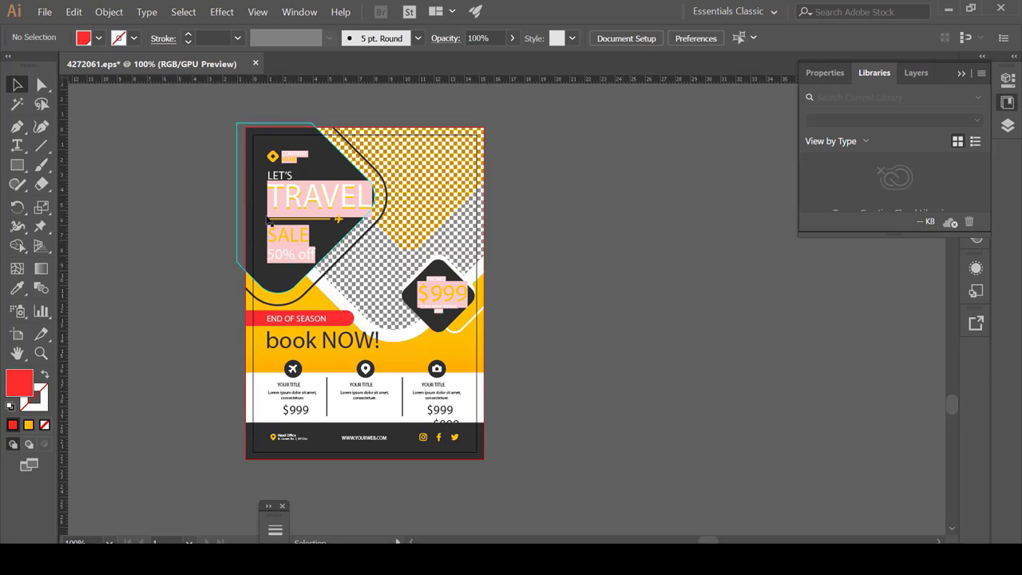
{"action": "left_click", "coordinate": [45, 12]}
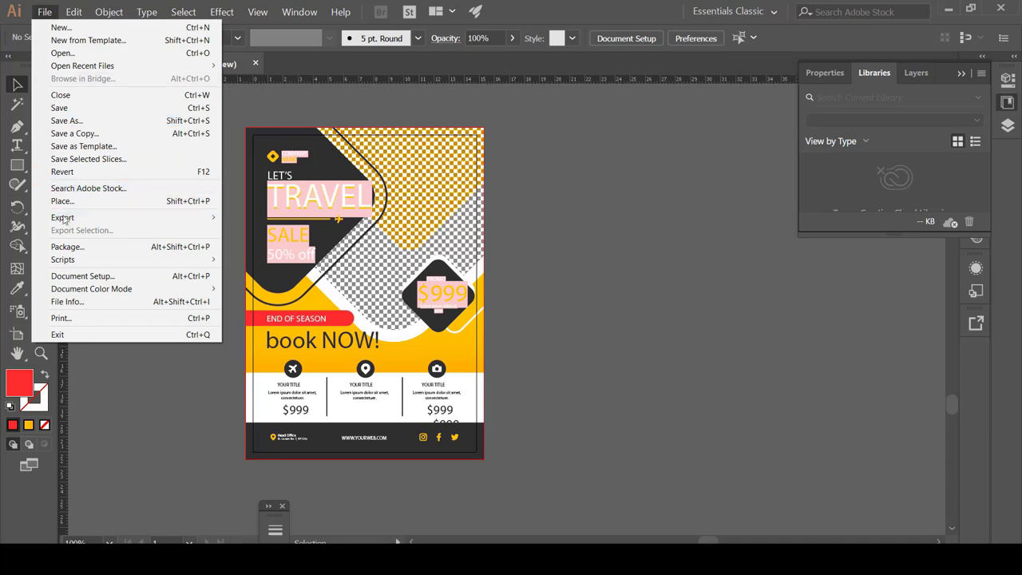
{"action": "mouse_move", "coordinate": [67, 221]}
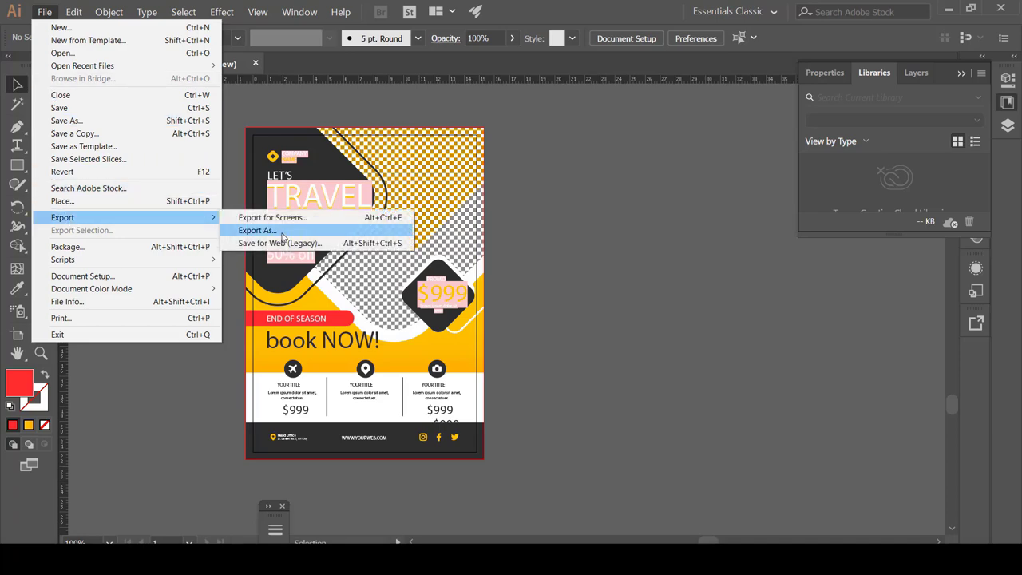
{"action": "left_click", "coordinate": [281, 233]}
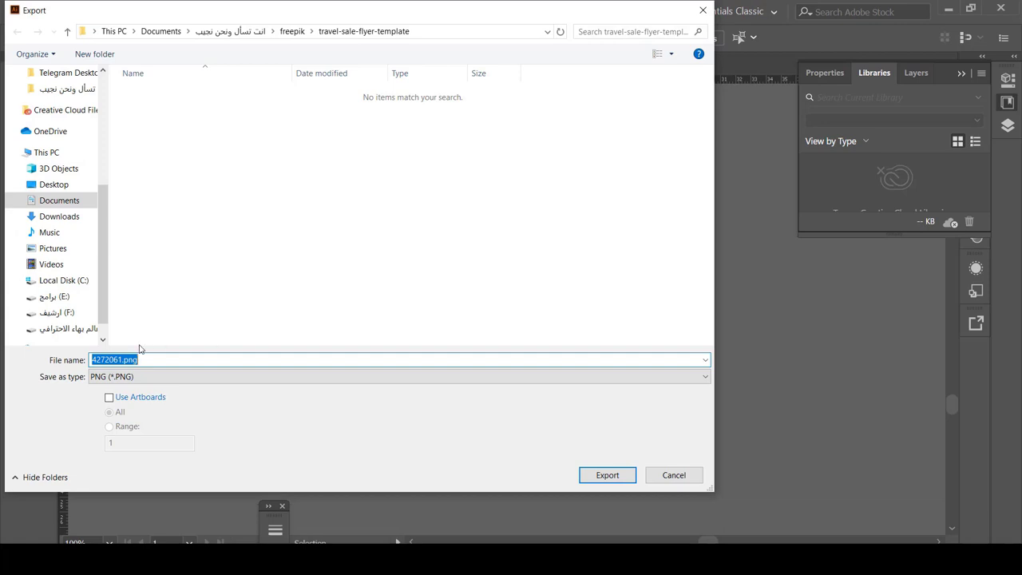
{"action": "type", "text": "قالب"}
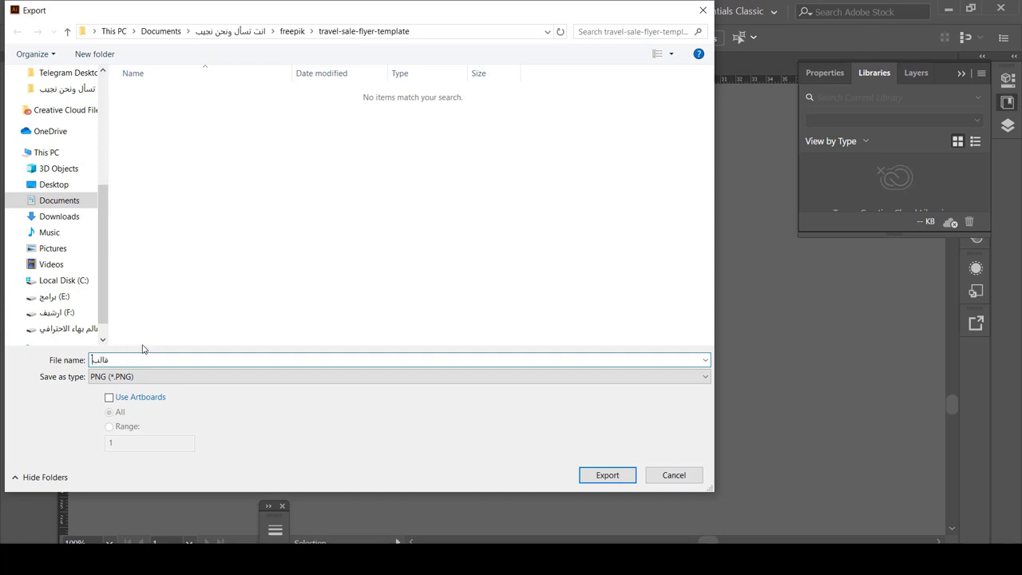
{"action": "left_click", "coordinate": [160, 376]}
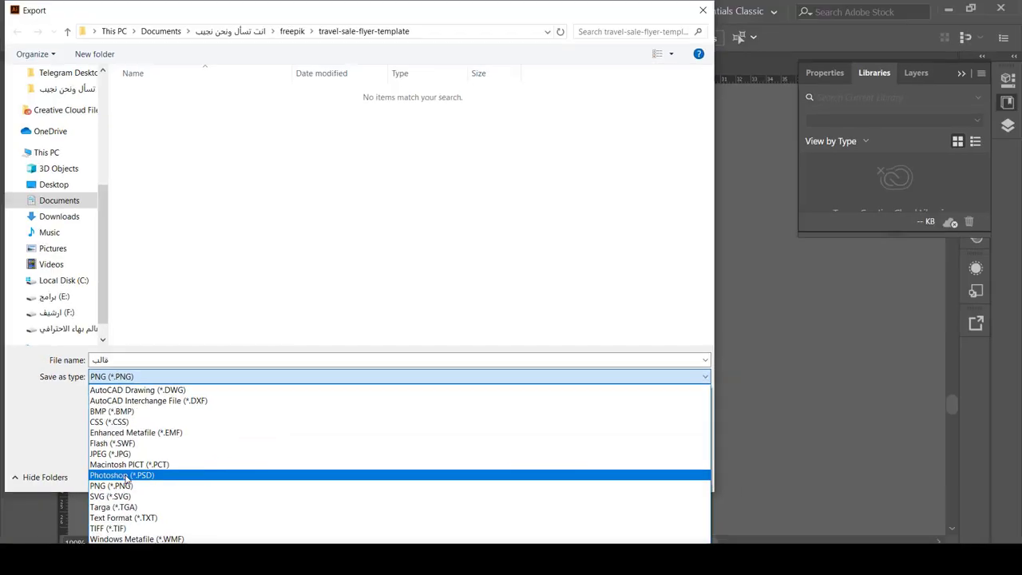
{"action": "left_click", "coordinate": [125, 476]}
{"action": "left_click", "coordinate": [609, 475]}
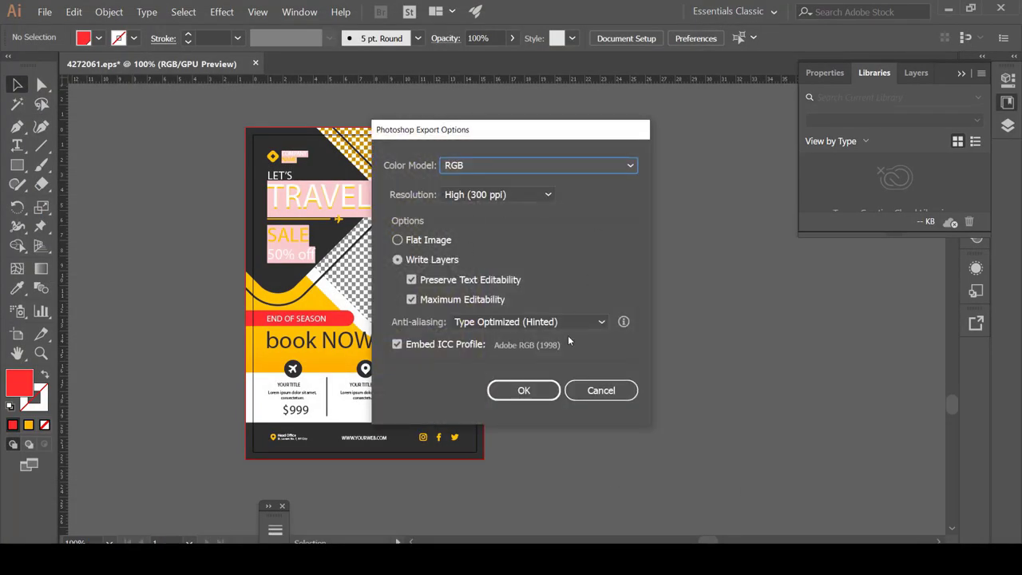
Keep the PSD export at High (300 ppi) resolution with Write Layers selected, and complete the export
{"action": "left_click", "coordinate": [523, 197]}
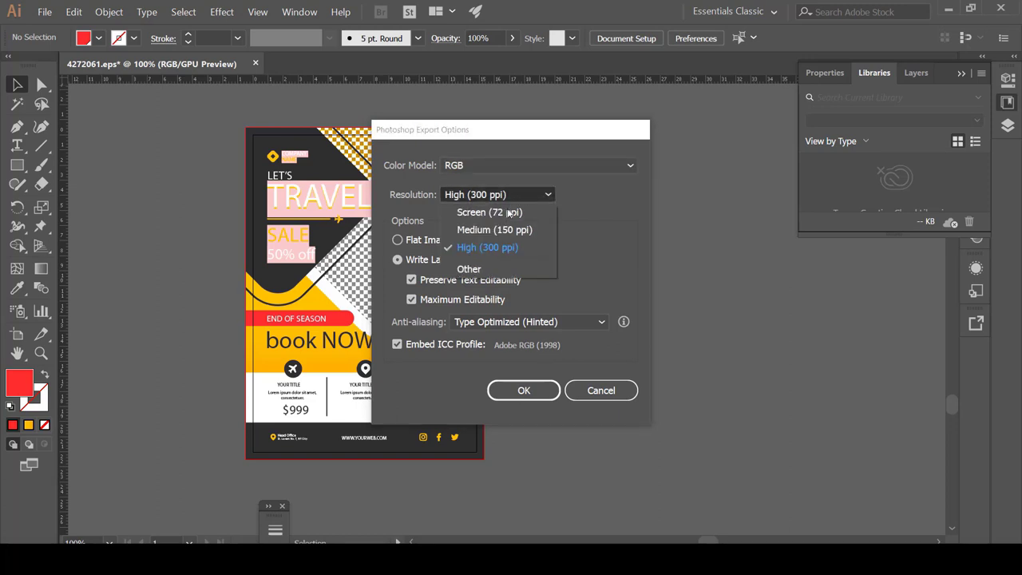
{"action": "left_click", "coordinate": [497, 247]}
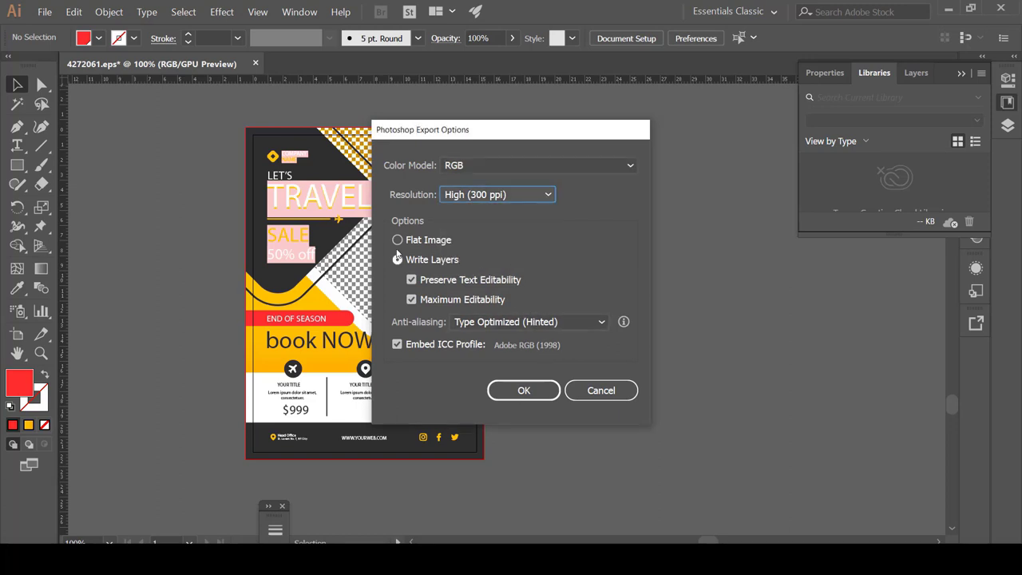
{"action": "left_click", "coordinate": [427, 264]}
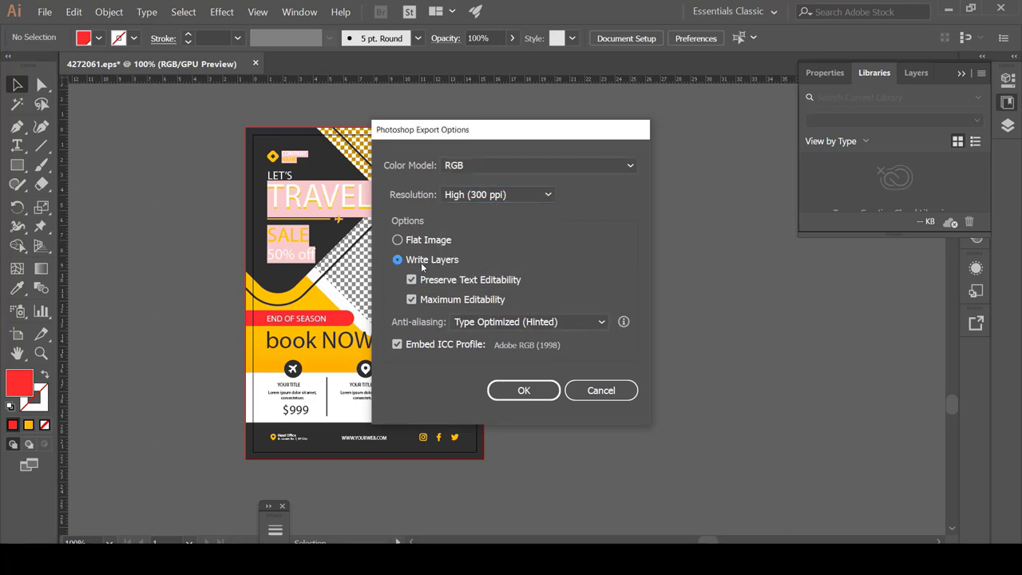
{"action": "left_click", "coordinate": [540, 392]}
{"action": "left_click", "coordinate": [630, 303]}
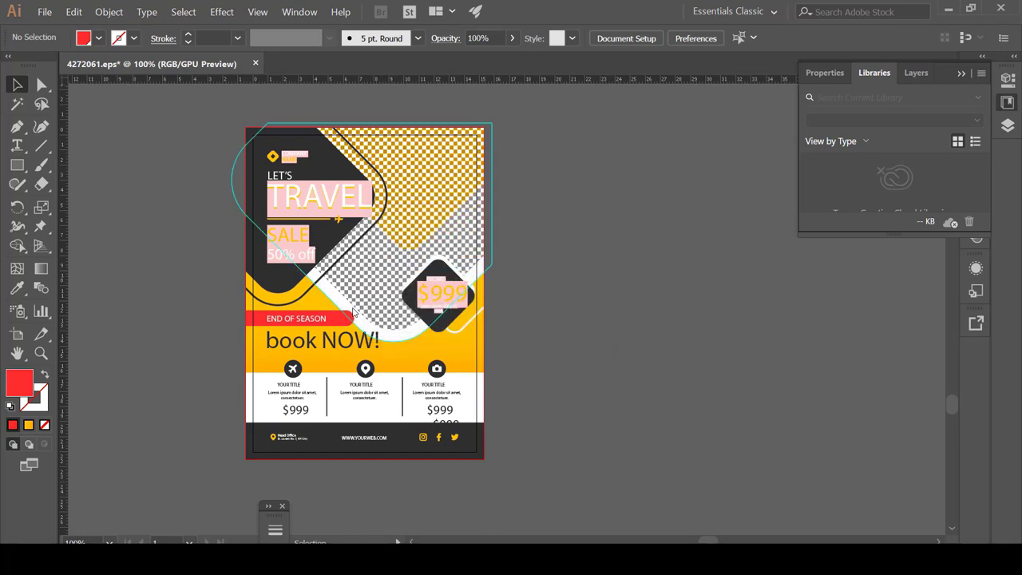
Switch to File Explorer and enlarge the file icons to preview the exported قالب.psd
{"action": "key", "text": "alt+Tab"}
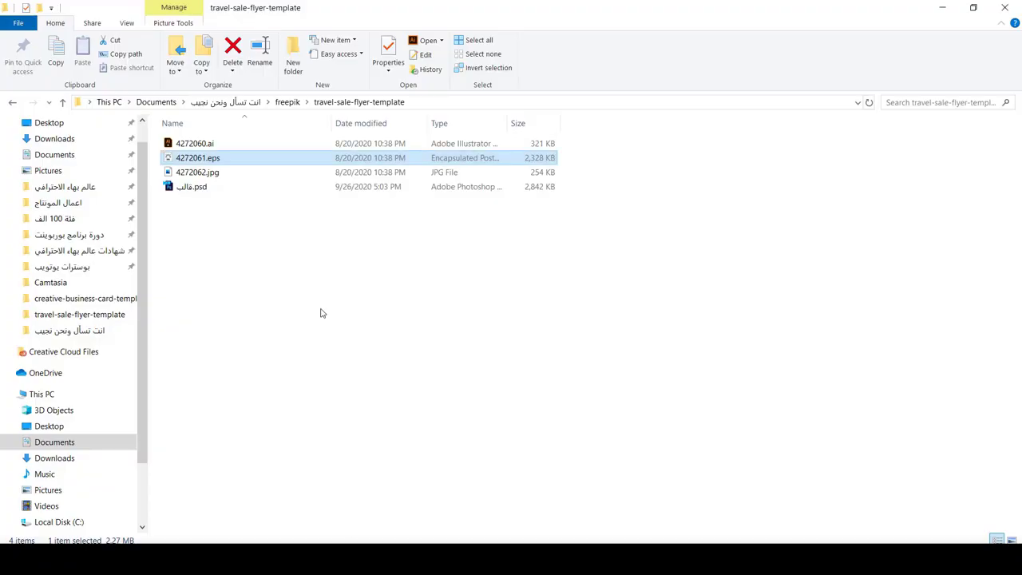
{"action": "scroll", "coordinate": [238, 262], "scroll_direction": "up", "scroll_amount": 3, "text": "ctrl"}
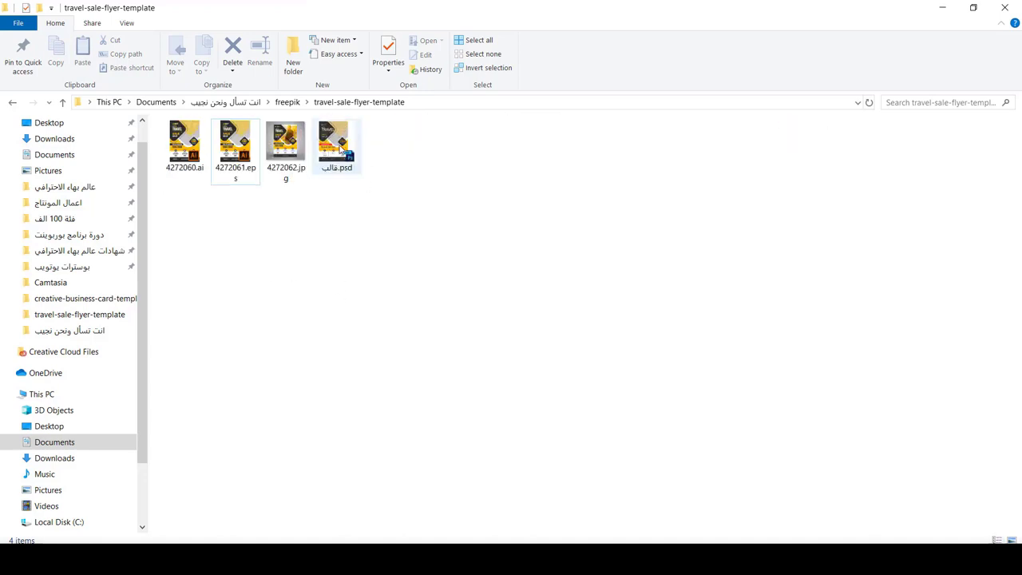
{"action": "scroll", "coordinate": [453, 260], "scroll_direction": "up", "scroll_amount": 1, "text": "ctrl"}
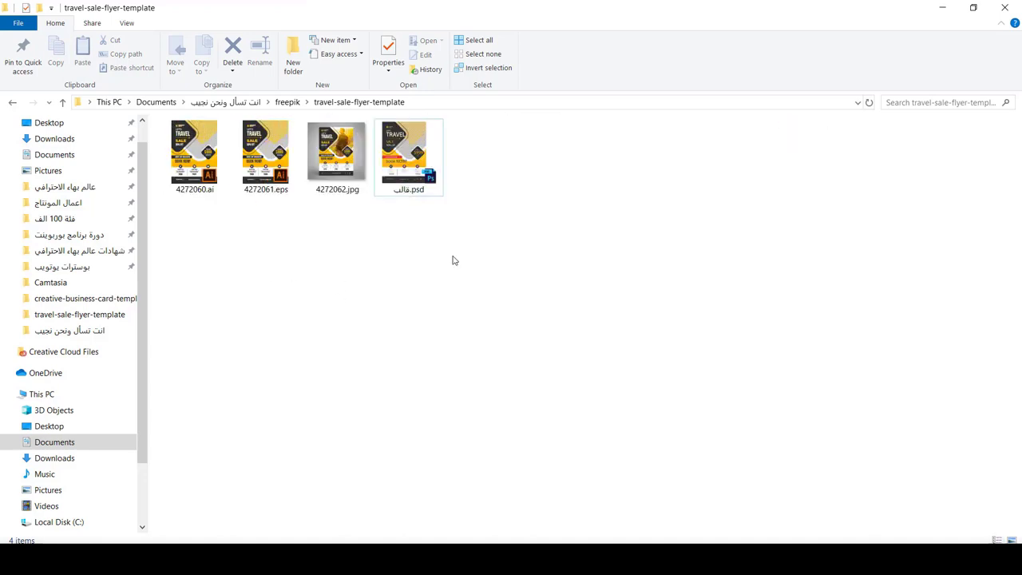